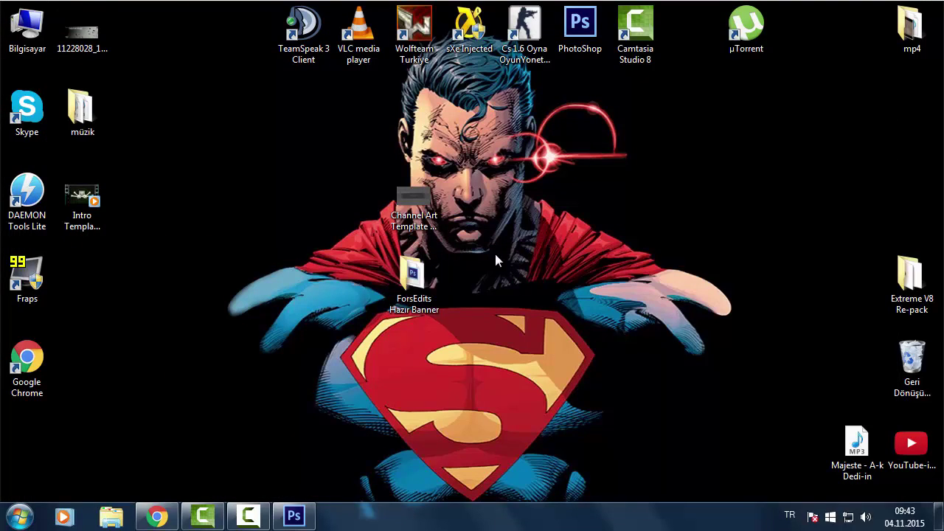
Install the American Captain font from the banner kit's Font folder, replacing the existing copy
{"action": "left_click_drag", "start_coordinate": [349, 171], "coordinate": [516, 331]}
{"action": "left_click", "coordinate": [454, 325]}
{"action": "double_click", "coordinate": [414, 284]}
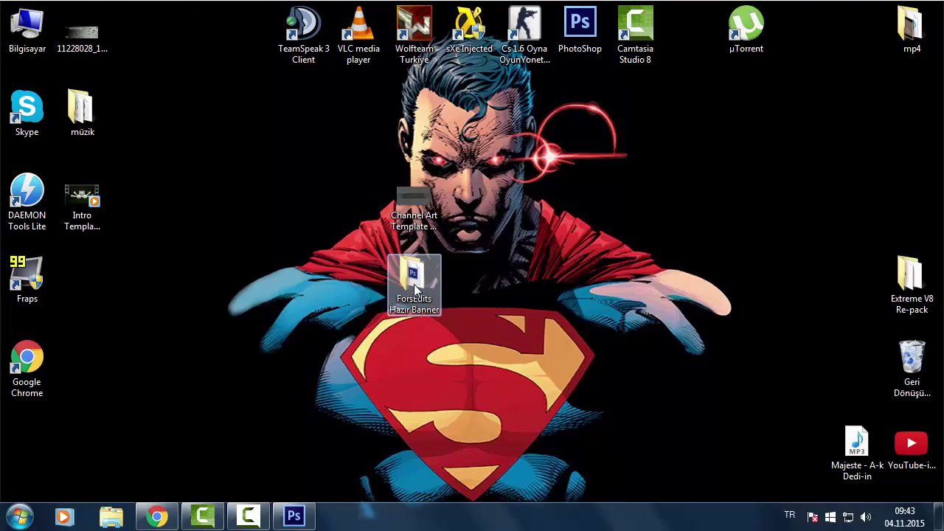
{"action": "left_click", "coordinate": [159, 97]}
{"action": "double_click", "coordinate": [162, 97]}
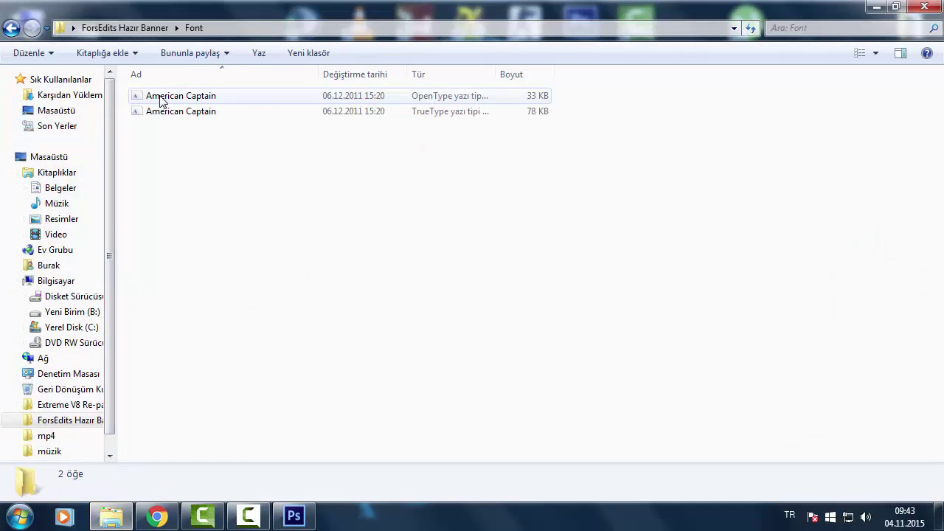
{"action": "double_click", "coordinate": [188, 98]}
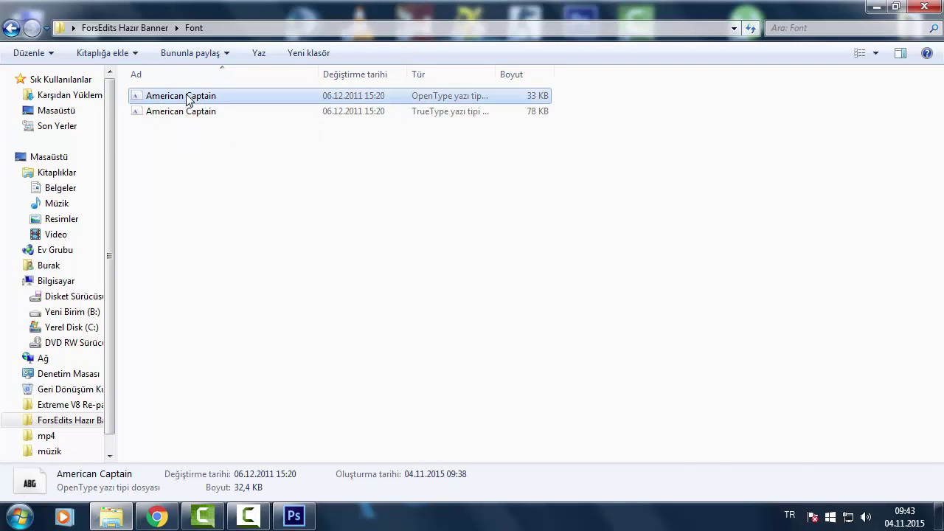
{"action": "left_click", "coordinate": [204, 134]}
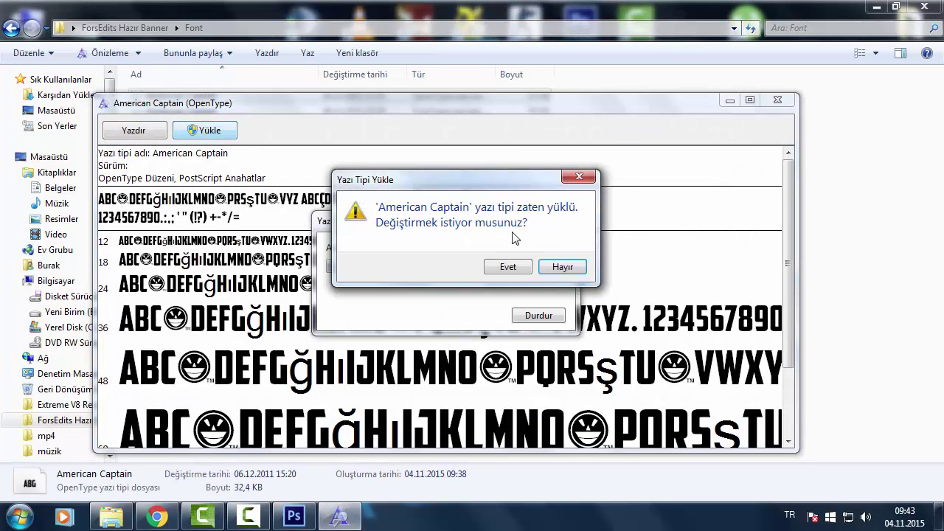
{"action": "left_click", "coordinate": [507, 266]}
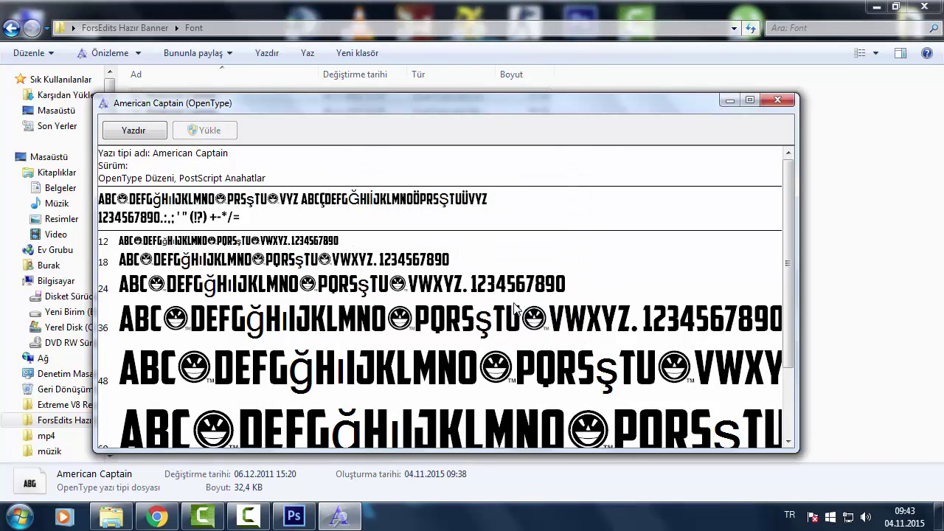
{"action": "left_click", "coordinate": [778, 99]}
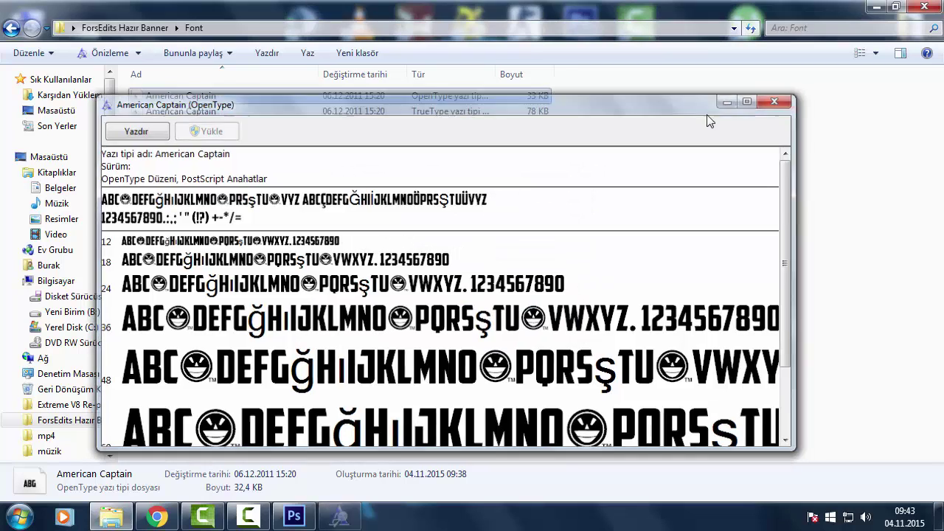
Go back to the ForsEdits Hazır Banner folder, select the ForsEdit Banner Template file, and switch to Photoshop
{"action": "left_click", "coordinate": [15, 31]}
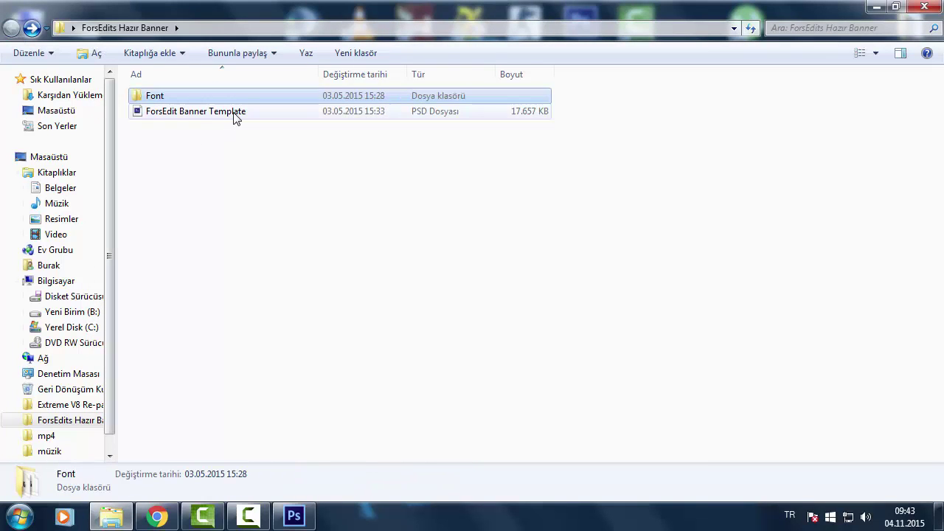
{"action": "left_click", "coordinate": [201, 115]}
{"action": "left_click_drag", "start_coordinate": [190, 146], "coordinate": [203, 122]}
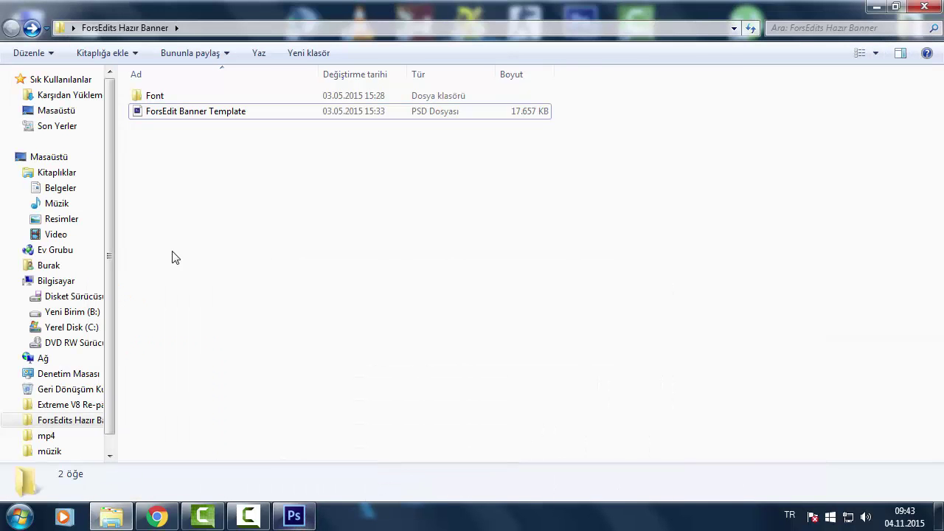
{"action": "left_click", "coordinate": [203, 112]}
{"action": "left_click", "coordinate": [279, 410]}
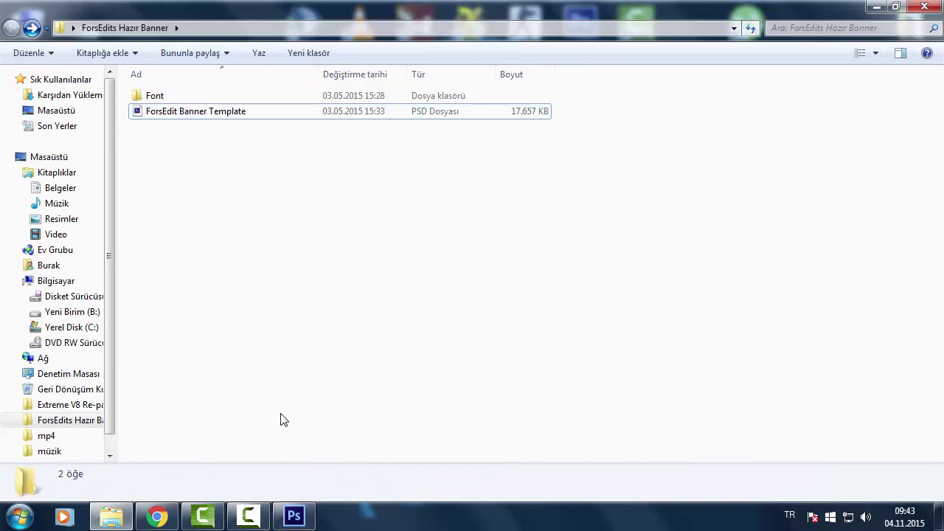
{"action": "left_click", "coordinate": [294, 516]}
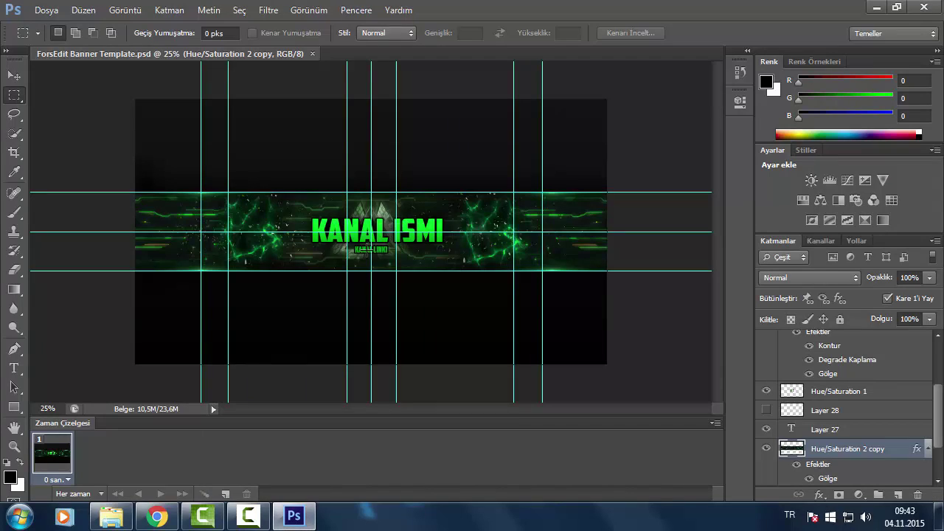
Replace the KANAL ISMI title text with the creator's name
{"action": "scroll", "coordinate": [843, 371], "scroll_direction": "up", "scroll_amount": 3}
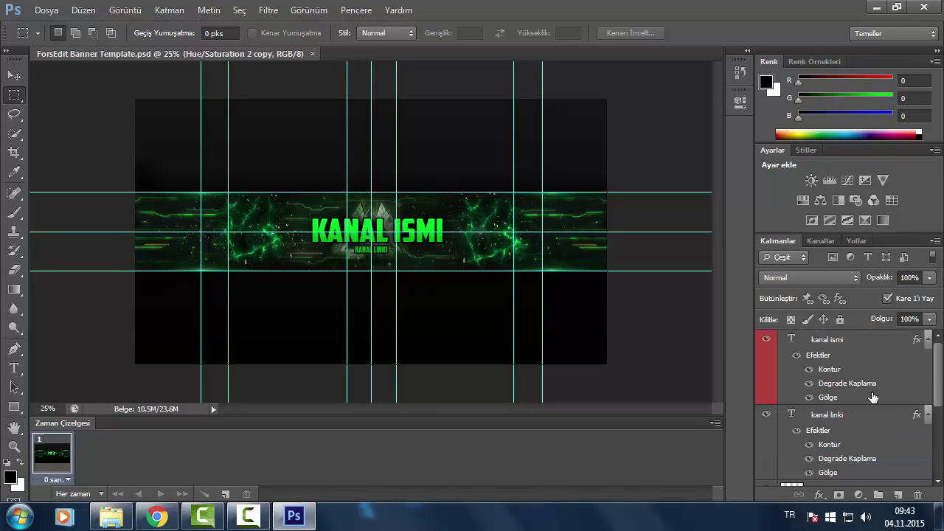
{"action": "left_click", "coordinate": [794, 338]}
{"action": "double_click", "coordinate": [793, 341]}
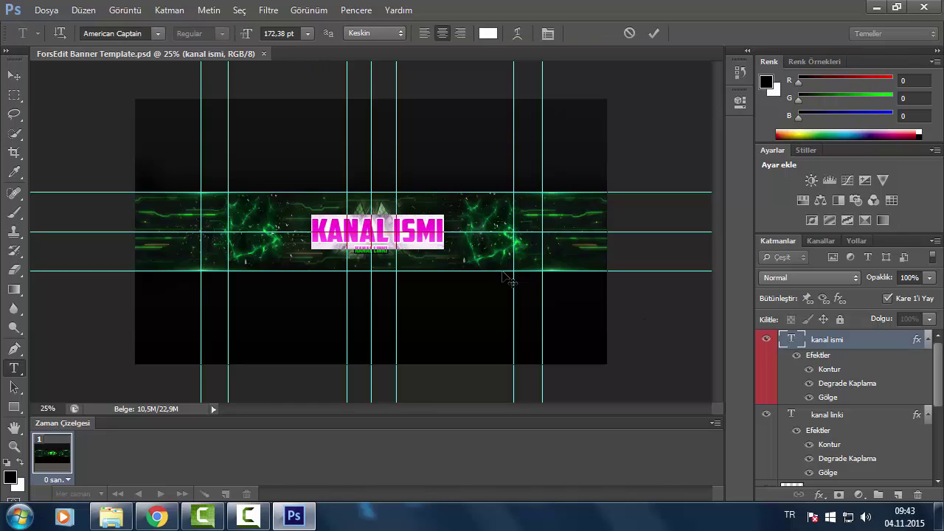
{"action": "type", "text": "BURAK A"}
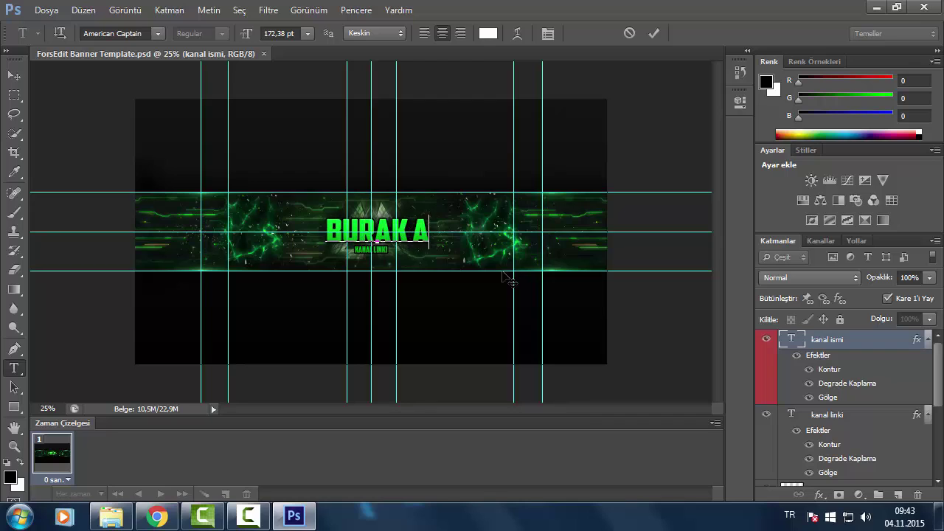
{"action": "type", "text": "KTAS"}
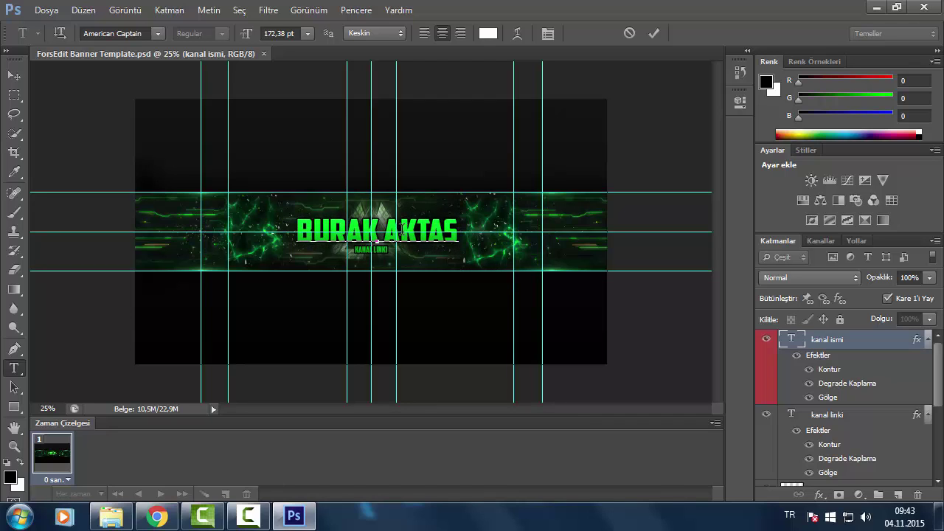
{"action": "left_click", "coordinate": [14, 75]}
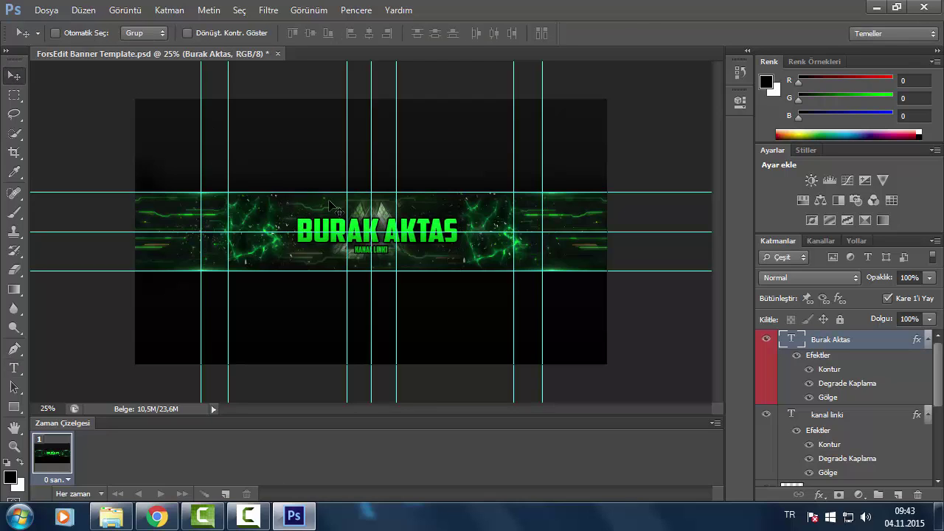
Move the name title slightly up-left and enlarge it to 193.38 pt
{"action": "left_click_drag", "start_coordinate": [360, 235], "coordinate": [347, 223]}
{"action": "double_click", "coordinate": [792, 339]}
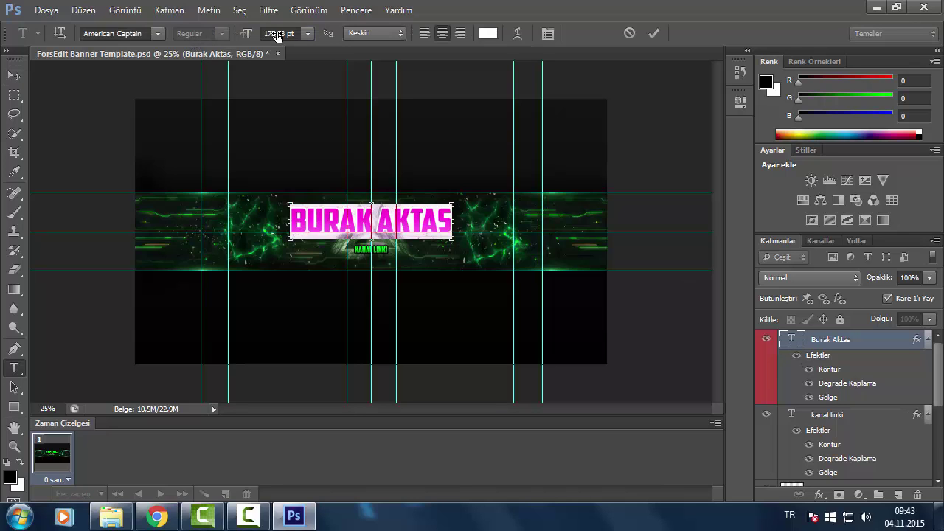
{"action": "left_click_drag", "start_coordinate": [277, 36], "coordinate": [293, 33]}
{"action": "key", "text": "ctrl+Return"}
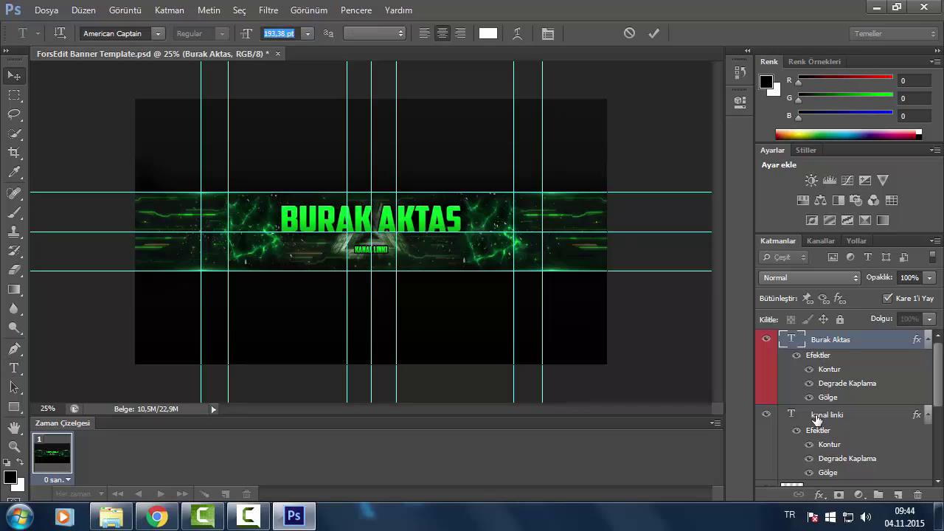
Replace the kanal linki text with the creator's Facebook page address
{"action": "left_click", "coordinate": [802, 417]}
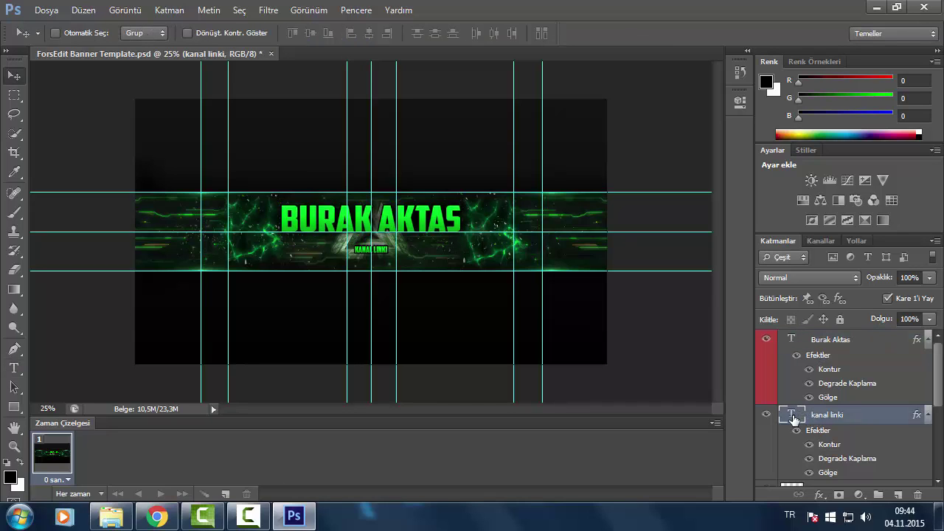
{"action": "double_click", "coordinate": [794, 417]}
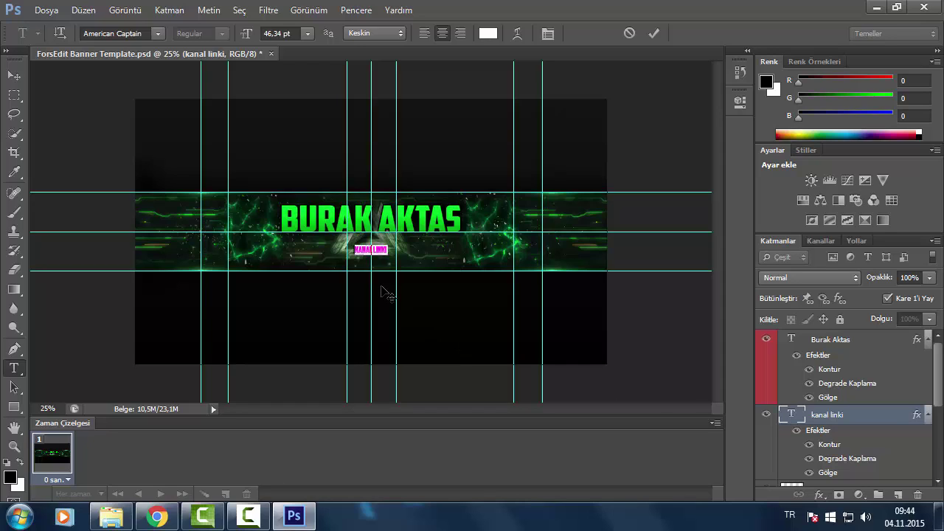
{"action": "type", "text": "a"}
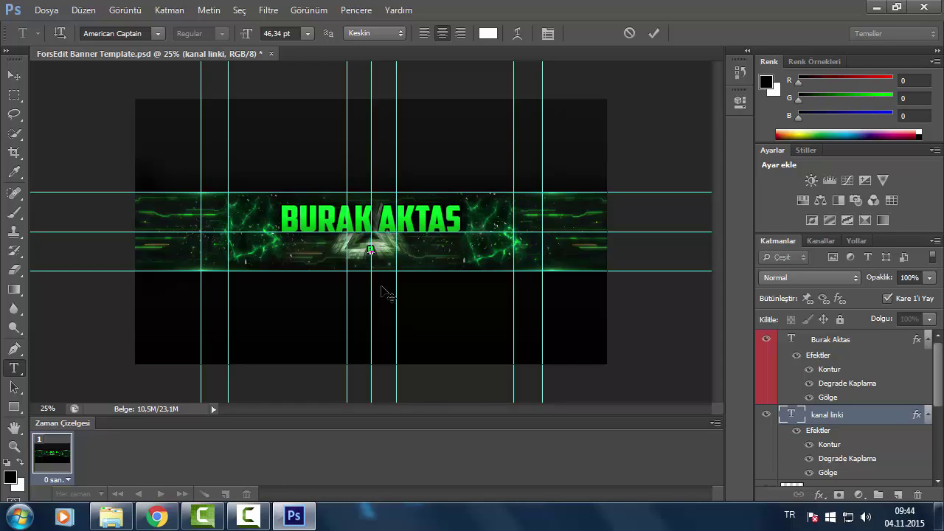
{"action": "type", "text": "acebook"}
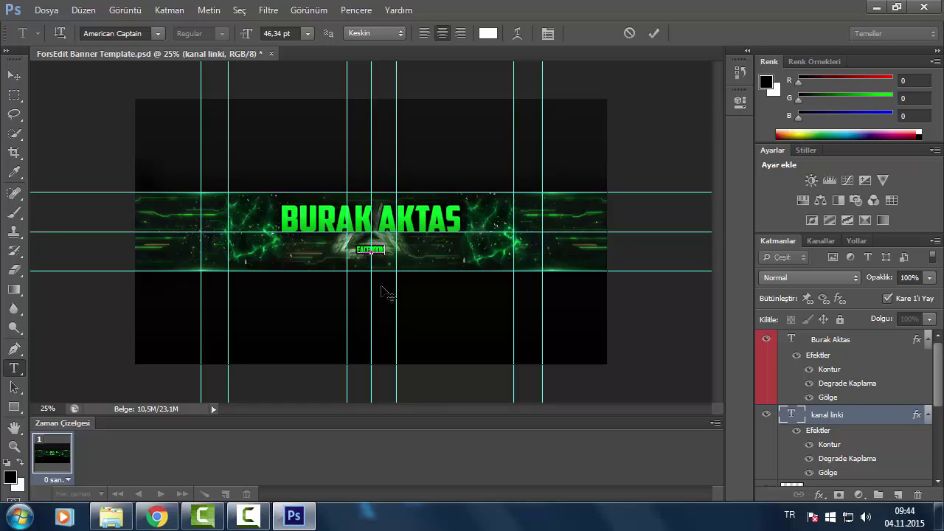
{"action": "type", "text": ".com/bur"}
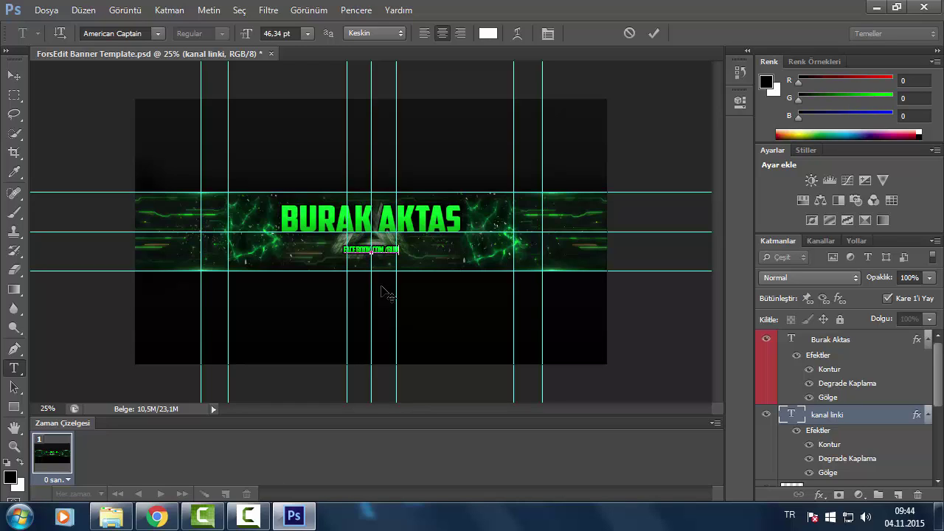
{"action": "type", "text": "aksfad"}
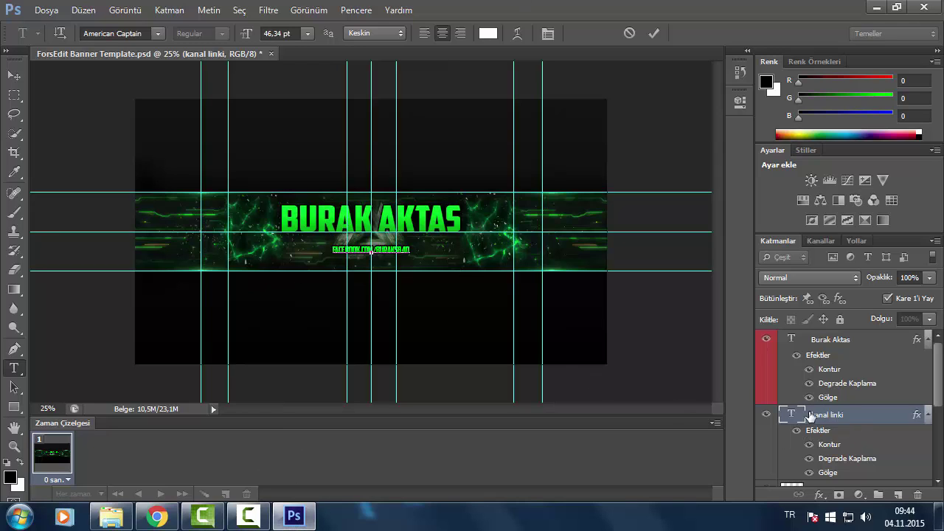
{"action": "key", "text": "ctrl+Return"}
Enlarge the Facebook line from 73.34 pt to 85.34 pt and commit the edit
{"action": "double_click", "coordinate": [793, 415]}
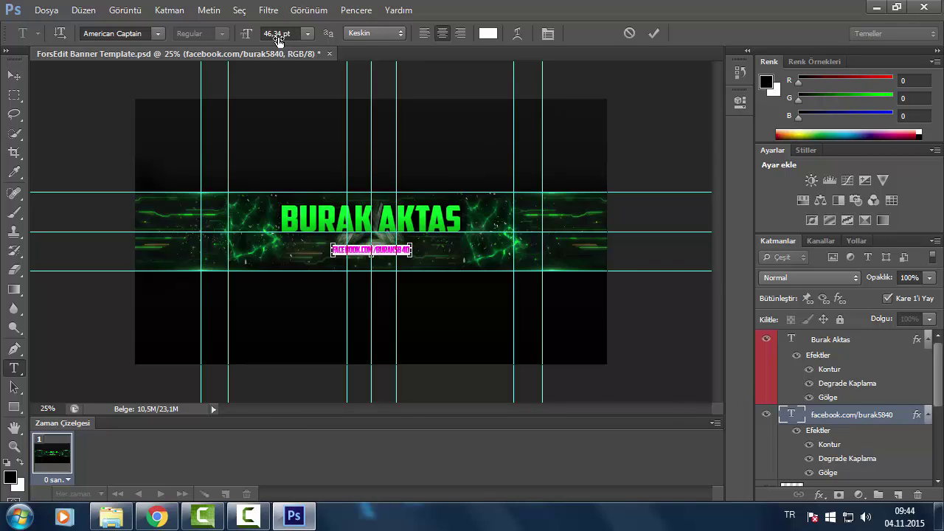
{"action": "left_click_drag", "start_coordinate": [278, 40], "coordinate": [298, 41]}
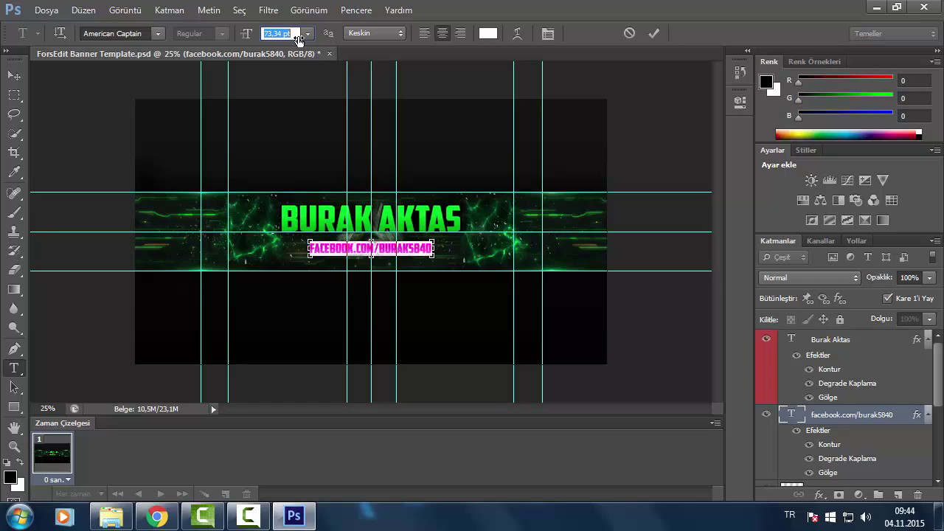
{"action": "left_click_drag", "start_coordinate": [299, 41], "coordinate": [308, 40]}
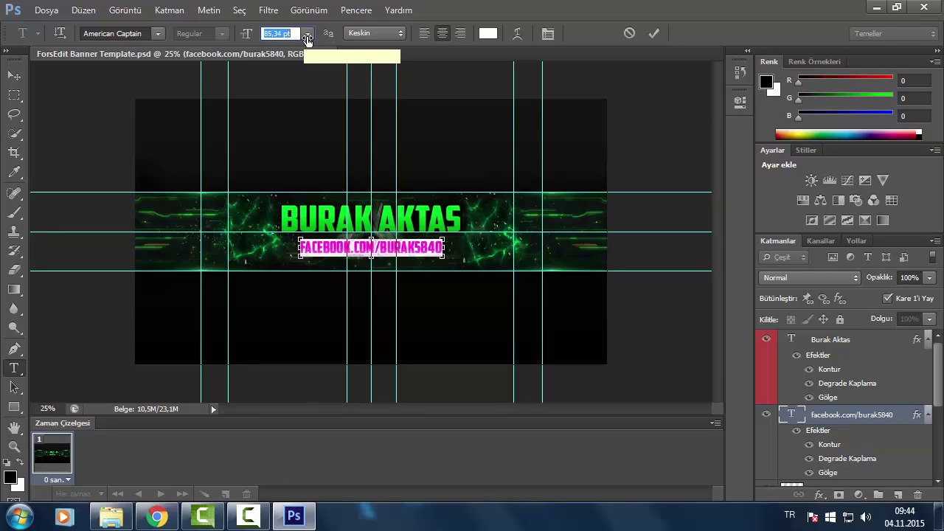
{"action": "left_click", "coordinate": [379, 252]}
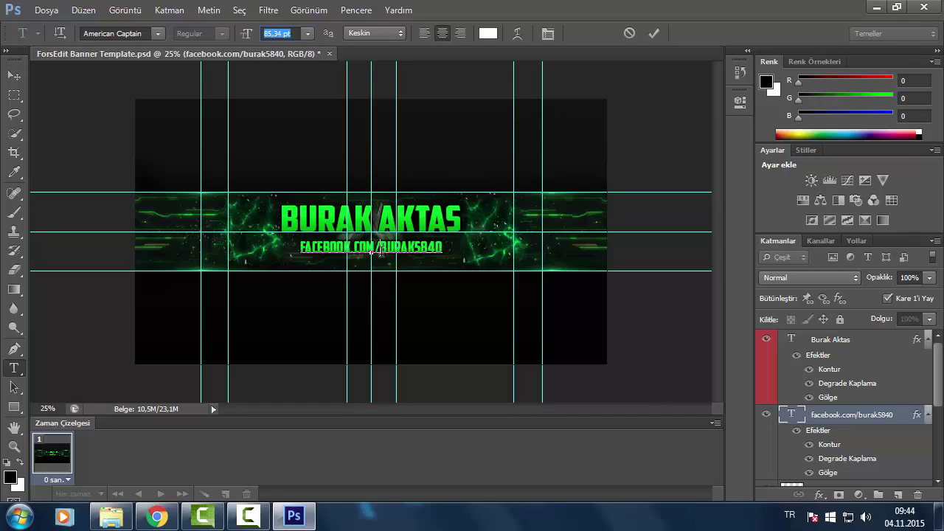
{"action": "left_click", "coordinate": [14, 75]}
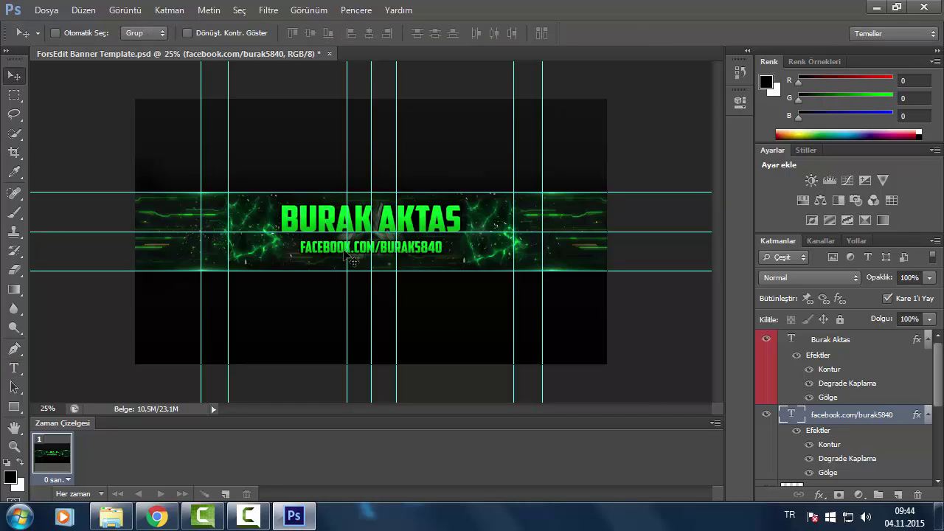
Lower the Facebook line slightly and save ForsEdit Banner Template.jpg to the desktop at JPEG quality 12
{"action": "left_click_drag", "start_coordinate": [352, 251], "coordinate": [351, 255]}
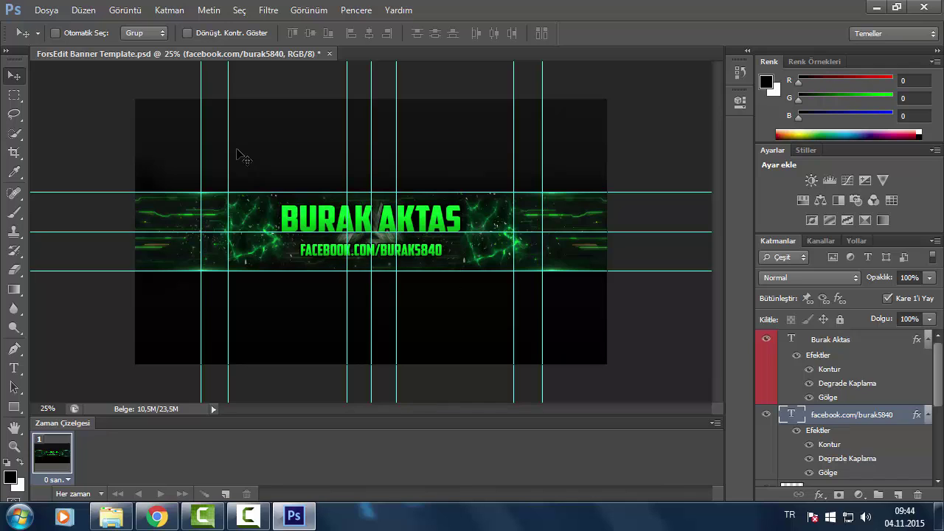
{"action": "left_click", "coordinate": [46, 9]}
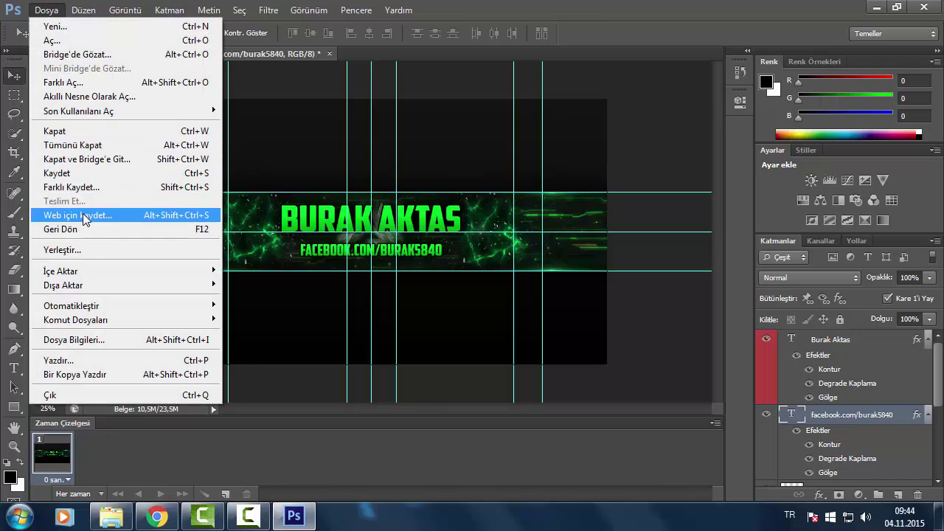
{"action": "left_click", "coordinate": [79, 187]}
{"action": "left_click", "coordinate": [297, 141]}
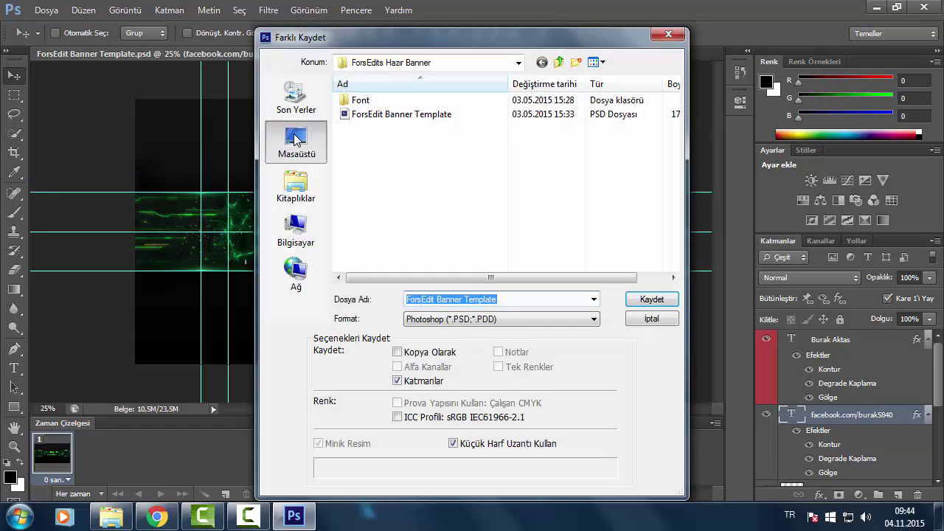
{"action": "left_click", "coordinate": [595, 318]}
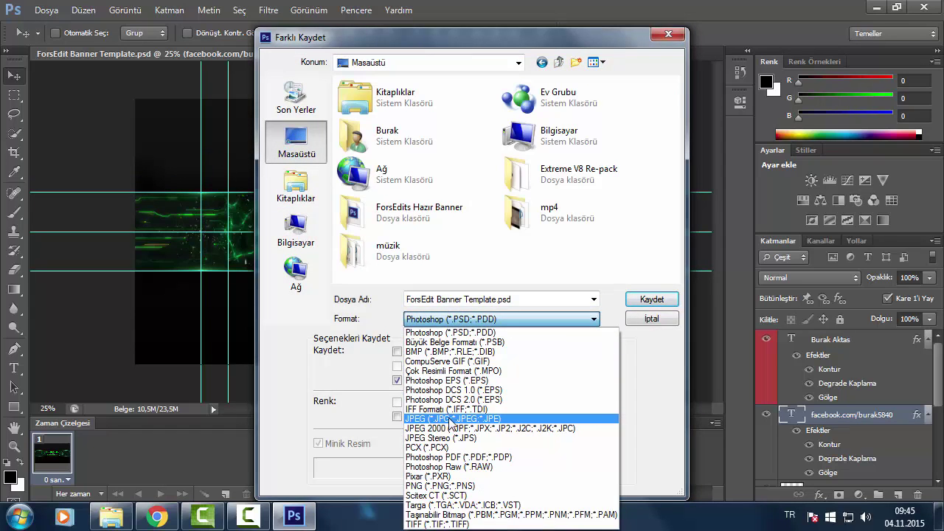
{"action": "left_click", "coordinate": [519, 420]}
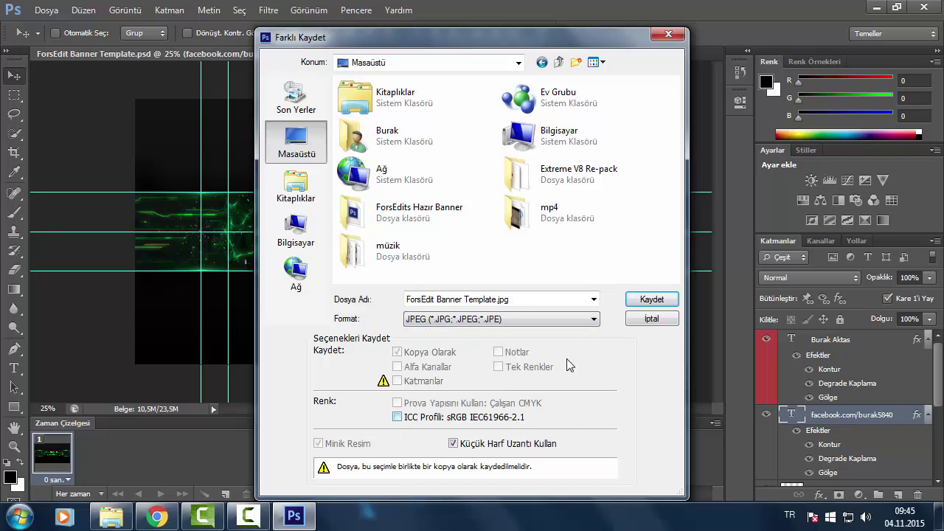
{"action": "left_click", "coordinate": [653, 299]}
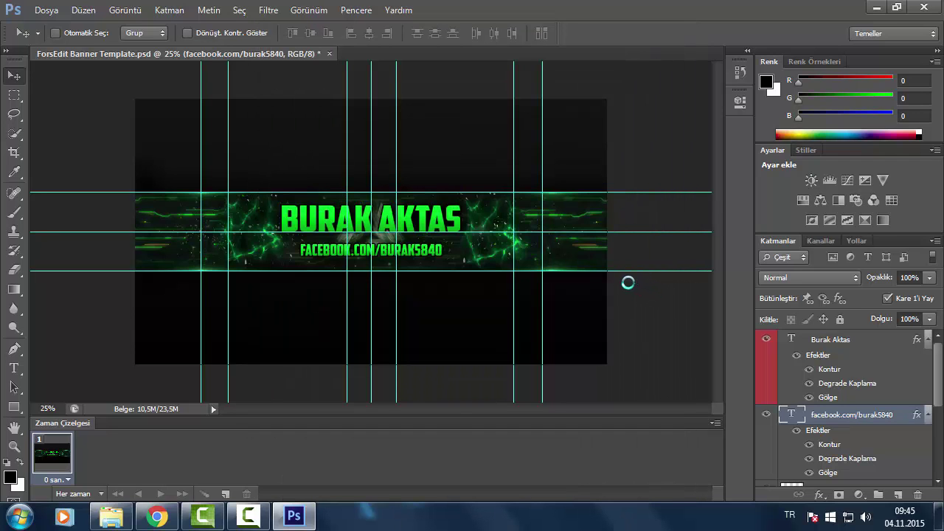
{"action": "left_click_drag", "start_coordinate": [457, 194], "coordinate": [494, 193]}
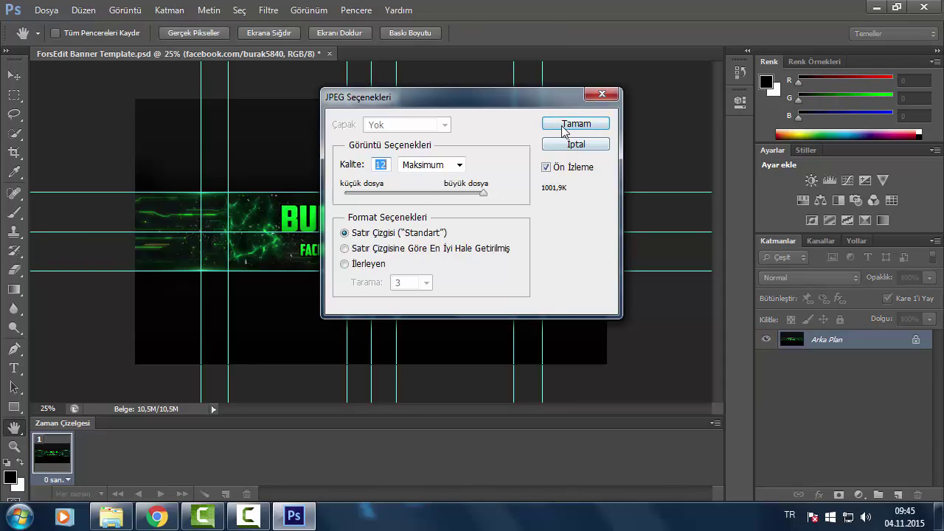
{"action": "left_click", "coordinate": [564, 125]}
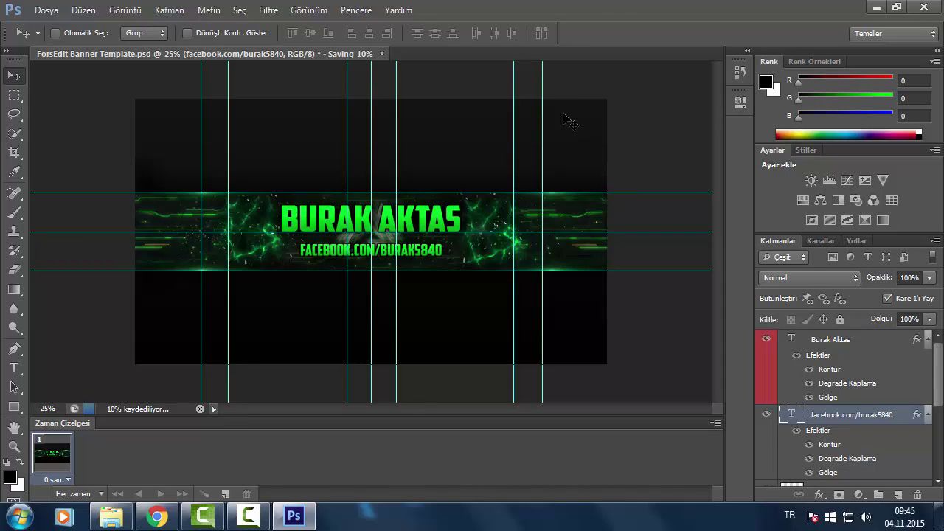
{"action": "double_click", "coordinate": [622, 9]}
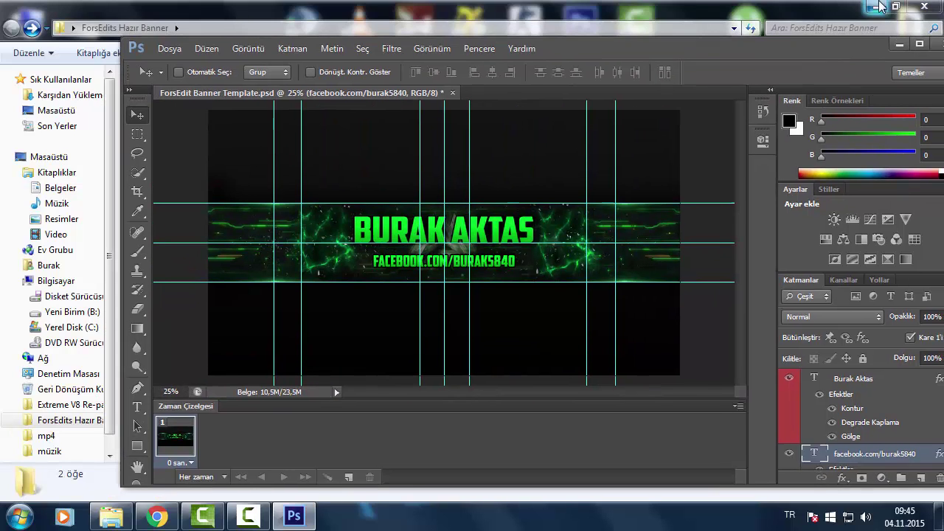
Close the banner document without saving its changes
{"action": "left_click", "coordinate": [879, 6]}
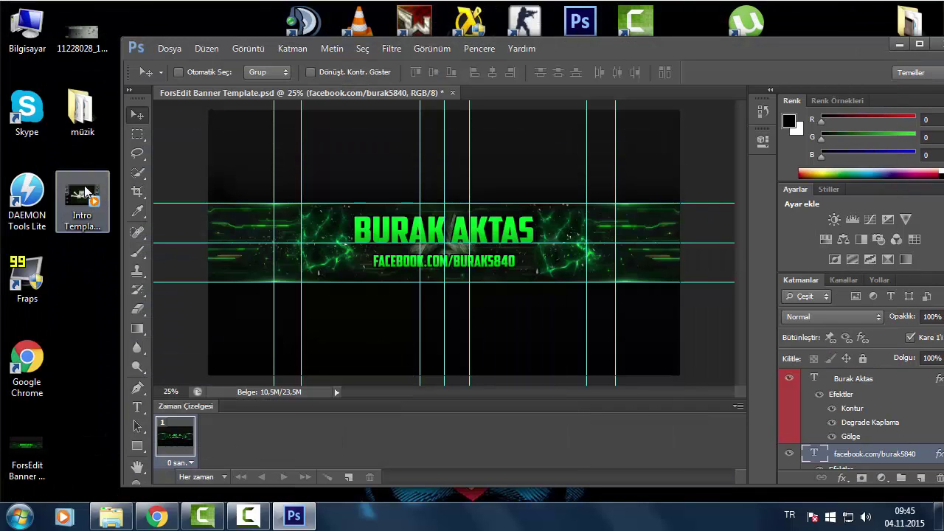
{"action": "left_click", "coordinate": [27, 448]}
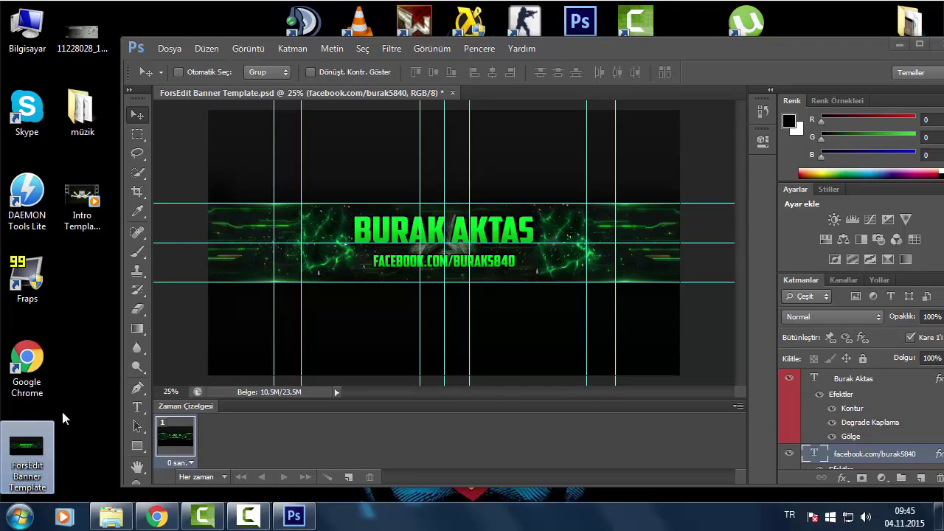
{"action": "left_click", "coordinate": [453, 98]}
{"action": "left_click", "coordinate": [559, 228]}
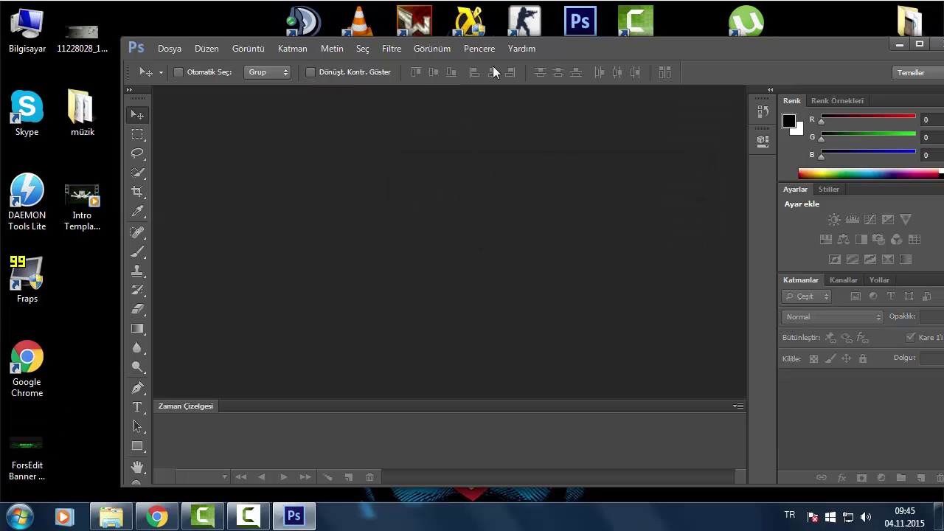
Open Channel Art Template (Fireworks).png from the desktop, dismissing the Fireworks warning
{"action": "left_click", "coordinate": [175, 49]}
{"action": "left_click", "coordinate": [182, 79]}
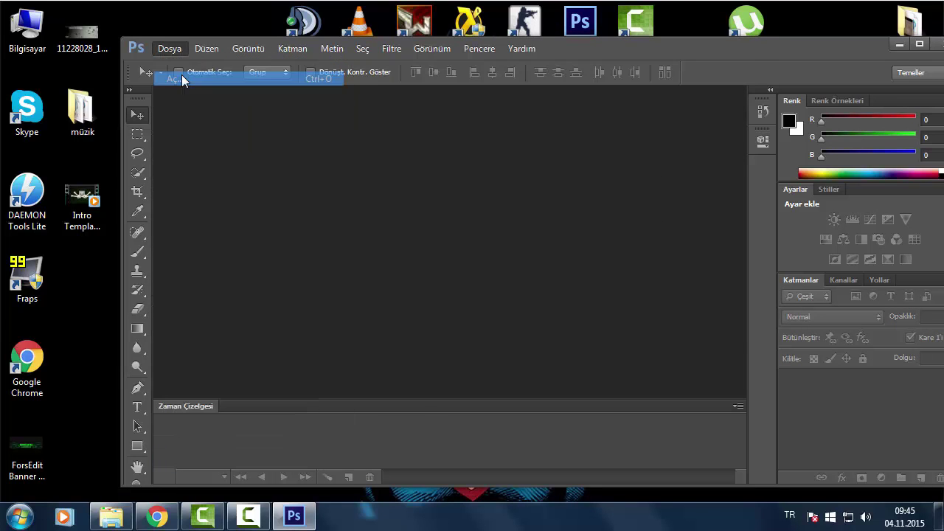
{"action": "scroll", "coordinate": [687, 253], "scroll_direction": "down", "scroll_amount": 5}
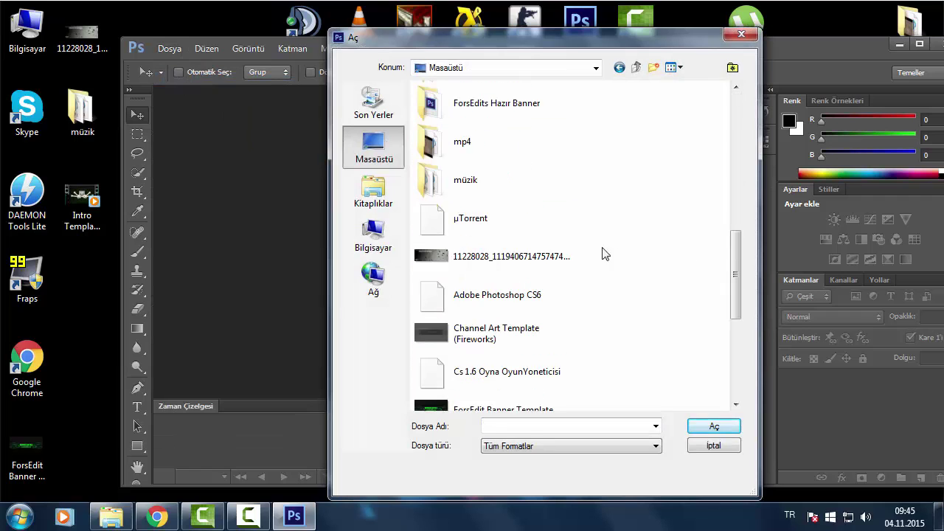
{"action": "double_click", "coordinate": [504, 332]}
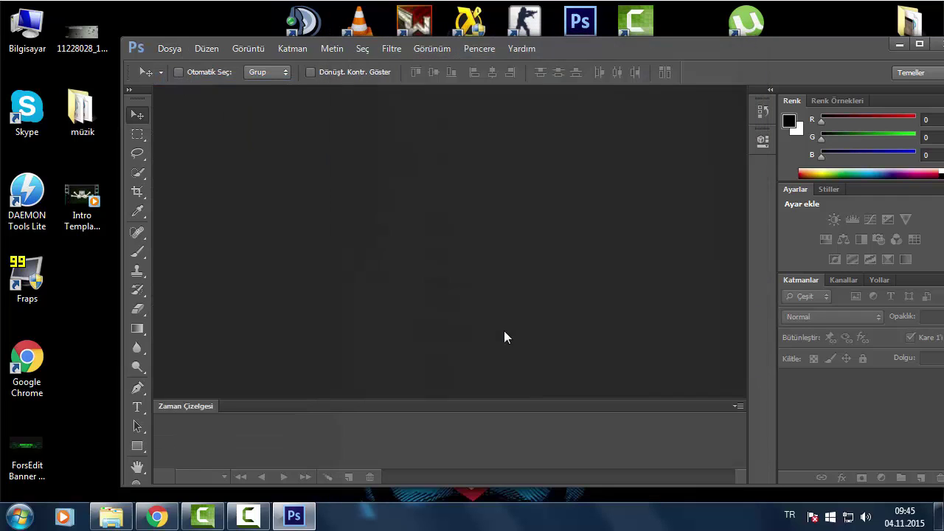
{"action": "left_click", "coordinate": [526, 308]}
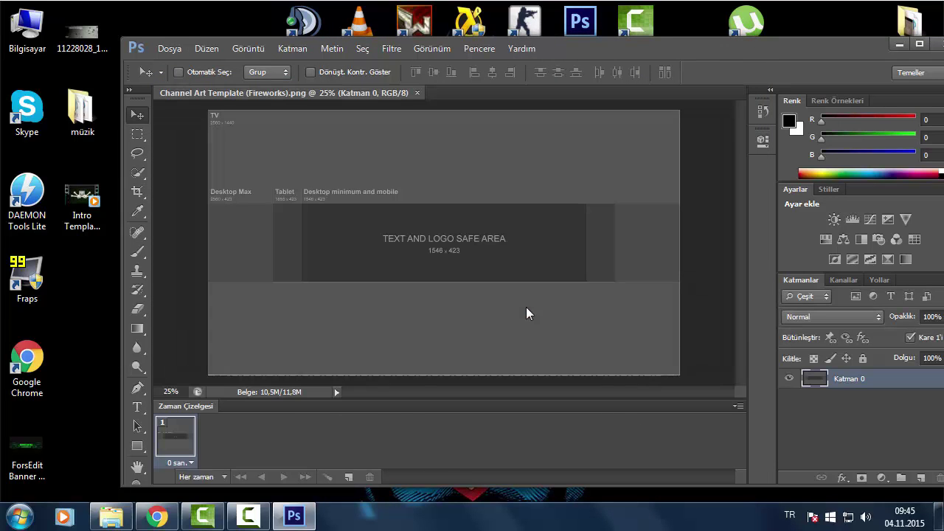
Maximize Photoshop and turn on the rulers
{"action": "double_click", "coordinate": [658, 42]}
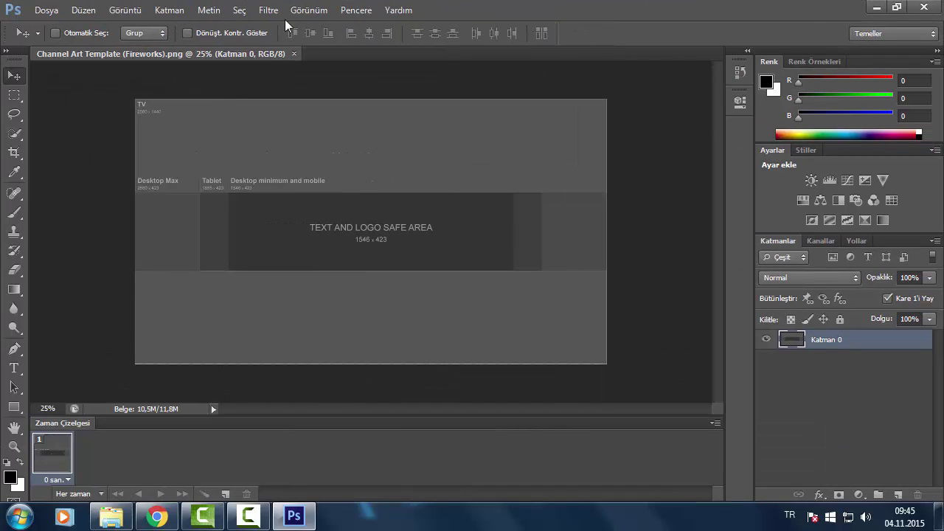
{"action": "left_click", "coordinate": [308, 9]}
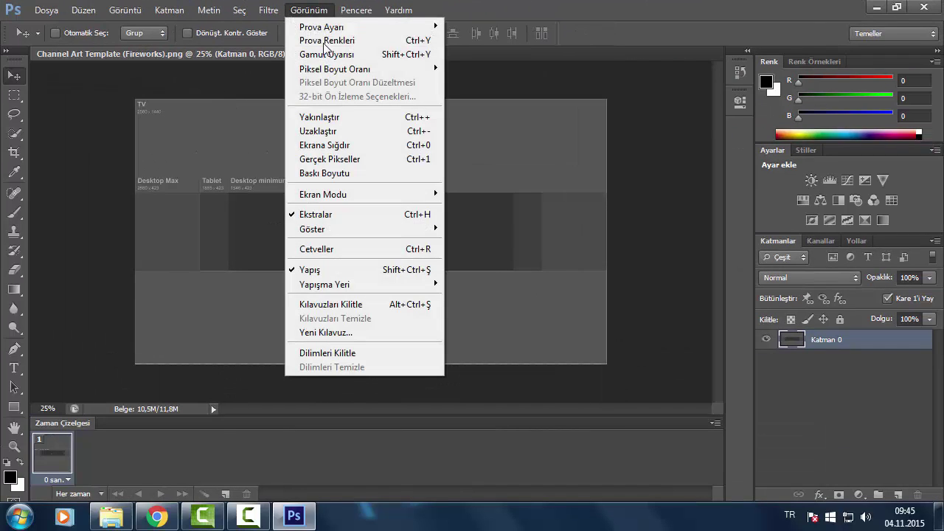
{"action": "left_click", "coordinate": [327, 249]}
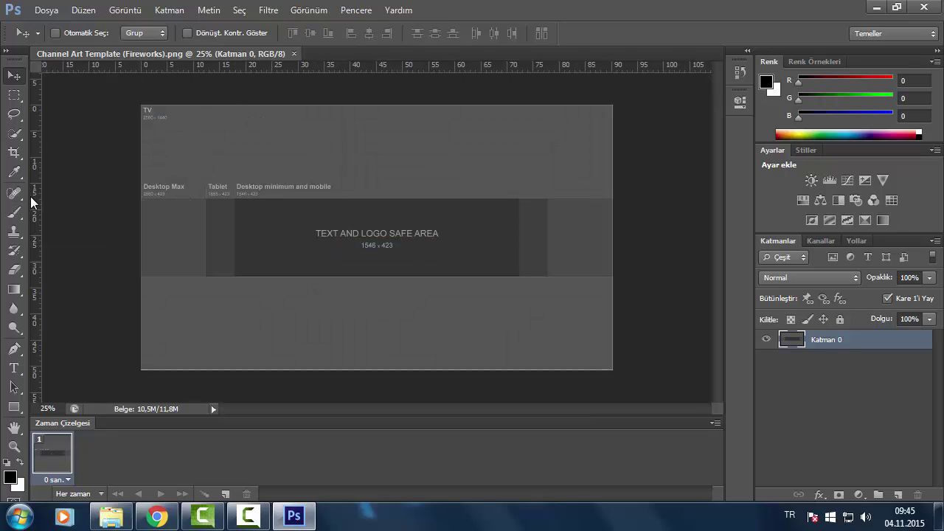
Add vertical guides near 12.56 and 70.01 cm, horizontal guides at the band edges, and hide Katman 0
{"action": "left_click_drag", "start_coordinate": [34, 200], "coordinate": [208, 222]}
{"action": "left_click_drag", "start_coordinate": [29, 242], "coordinate": [550, 252]}
{"action": "left_click_drag", "start_coordinate": [371, 70], "coordinate": [352, 276]}
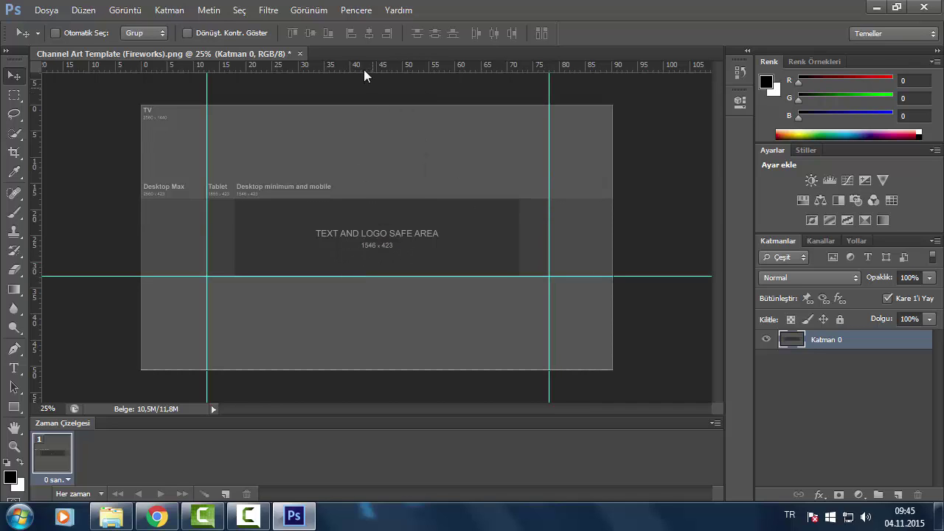
{"action": "left_click_drag", "start_coordinate": [364, 70], "coordinate": [365, 199]}
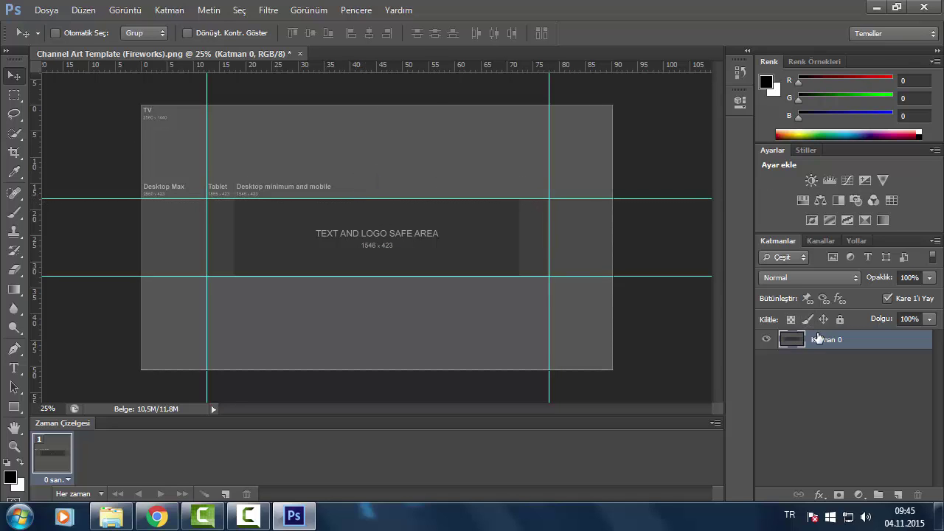
{"action": "left_click", "coordinate": [766, 341]}
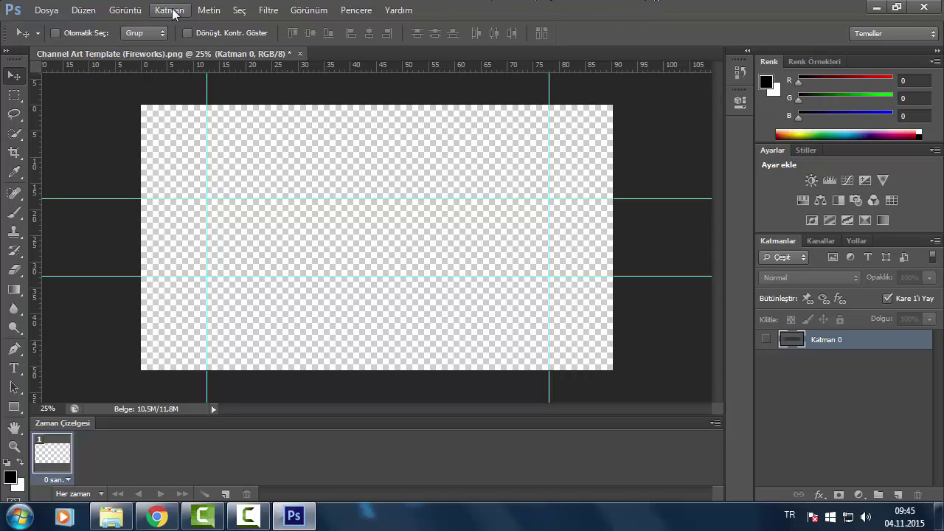
Place the ForsEdit Banner Template image from the desktop onto the canvas, commit it, and nudge it
{"action": "double_click", "coordinate": [521, 11]}
{"action": "left_click_drag", "start_coordinate": [43, 441], "coordinate": [442, 235]}
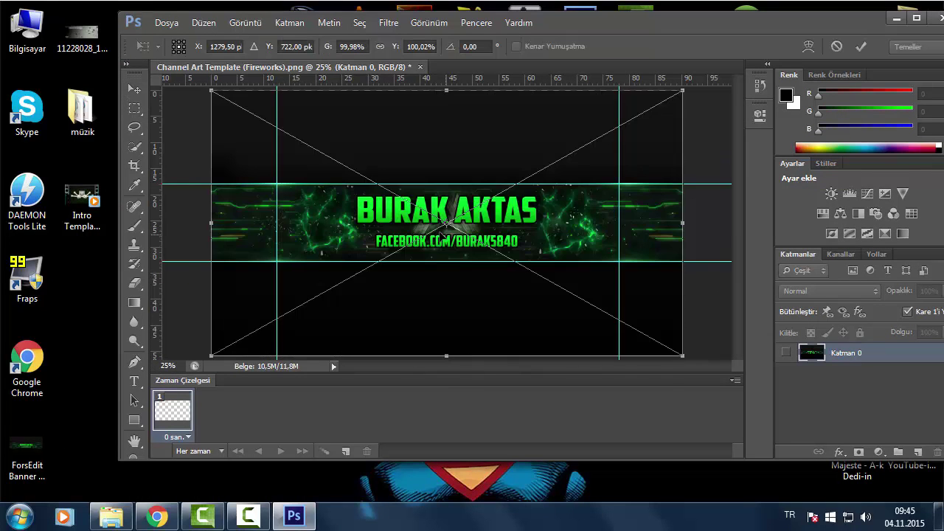
{"action": "double_click", "coordinate": [686, 27]}
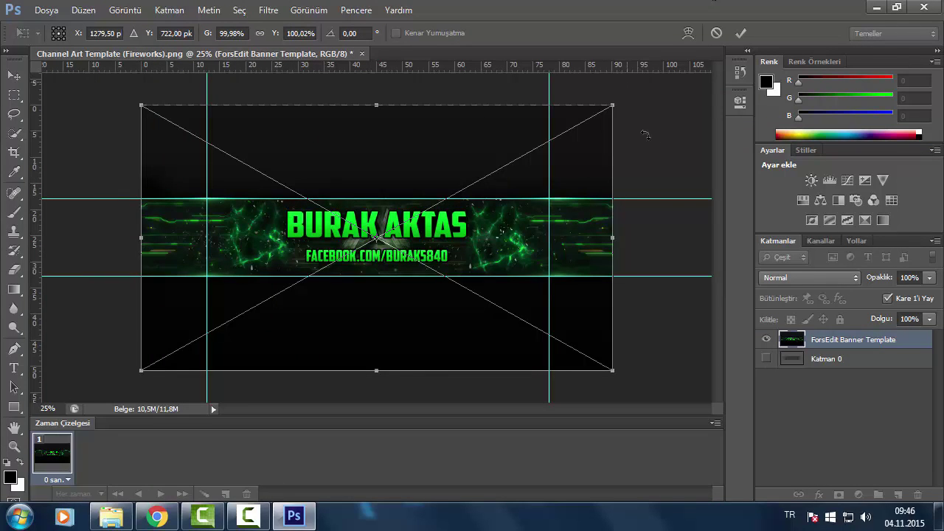
{"action": "left_click", "coordinate": [743, 33]}
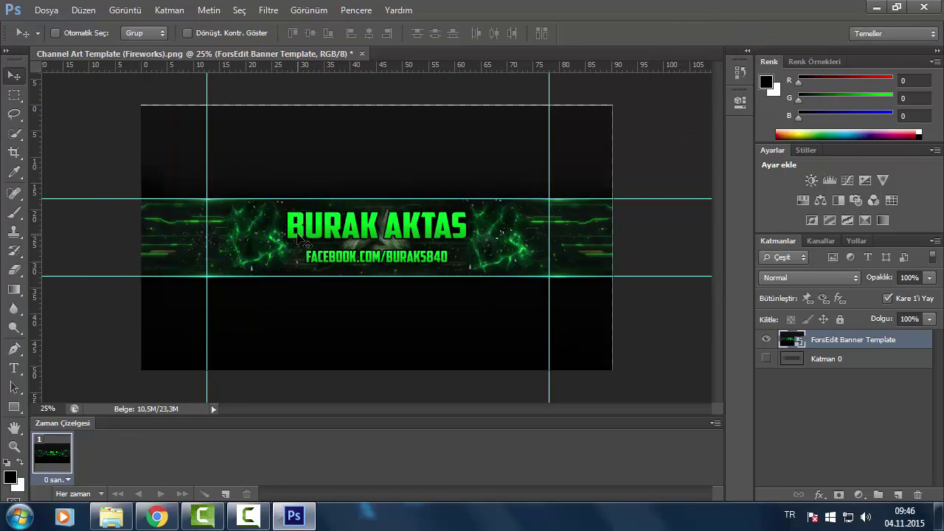
{"action": "left_click_drag", "start_coordinate": [299, 238], "coordinate": [298, 239]}
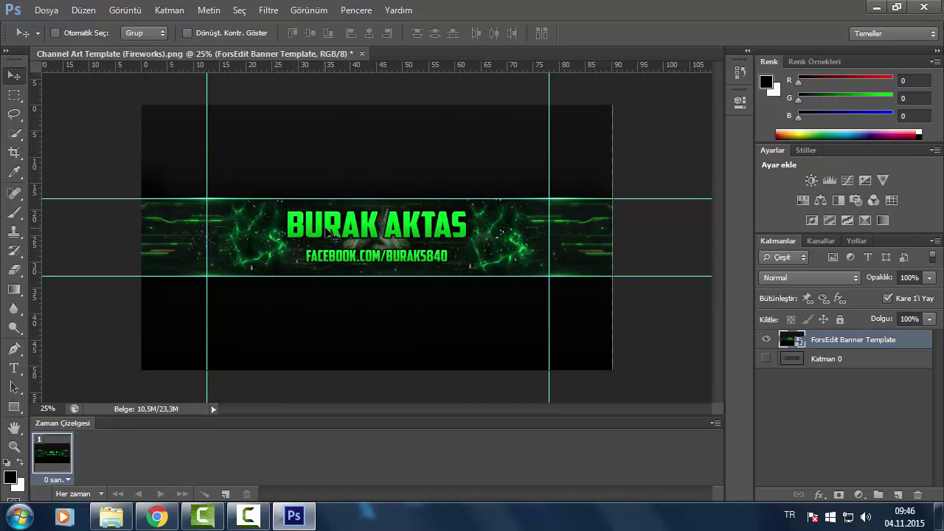
Save Channel Art Template (Fireworks).jpg to the desktop as a JPEG at quality 12 (Maximum)
{"action": "scroll", "coordinate": [334, 240], "scroll_direction": "up", "scroll_amount": 2}
{"action": "scroll", "coordinate": [333, 239], "scroll_direction": "down", "scroll_amount": 3}
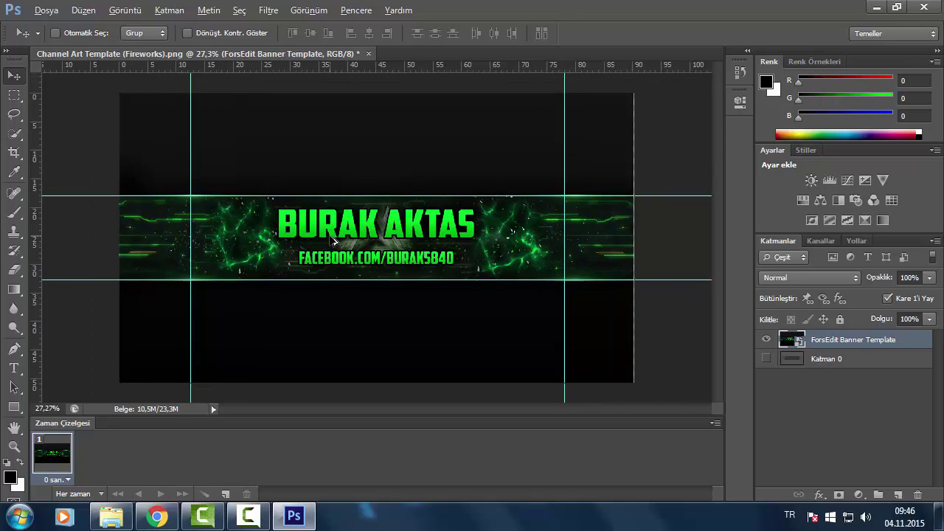
{"action": "scroll", "coordinate": [333, 239], "scroll_direction": "up", "scroll_amount": 1}
{"action": "key", "text": "alt"}
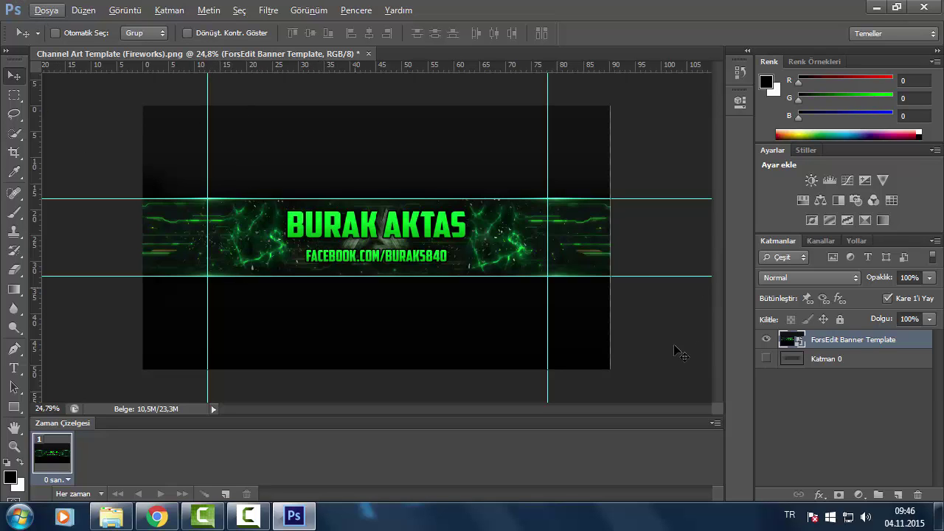
{"action": "left_click", "coordinate": [45, 11]}
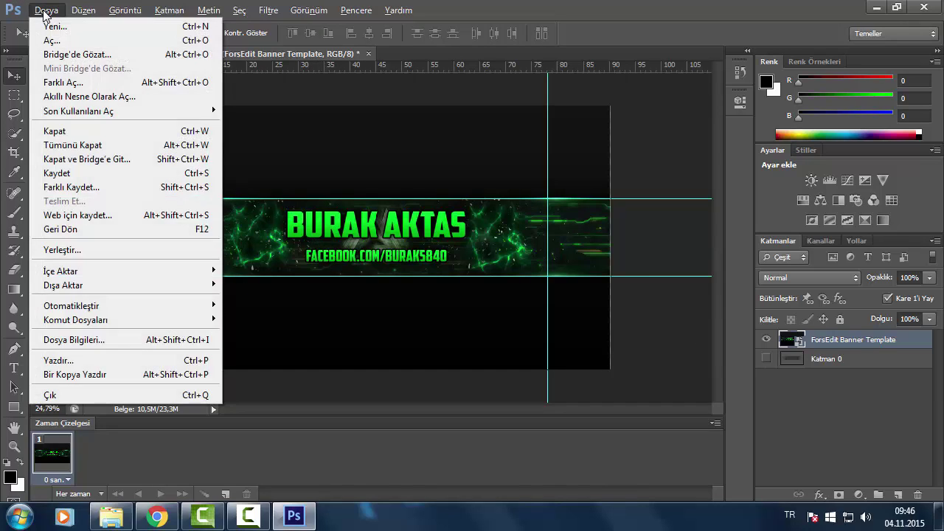
{"action": "left_click", "coordinate": [92, 188]}
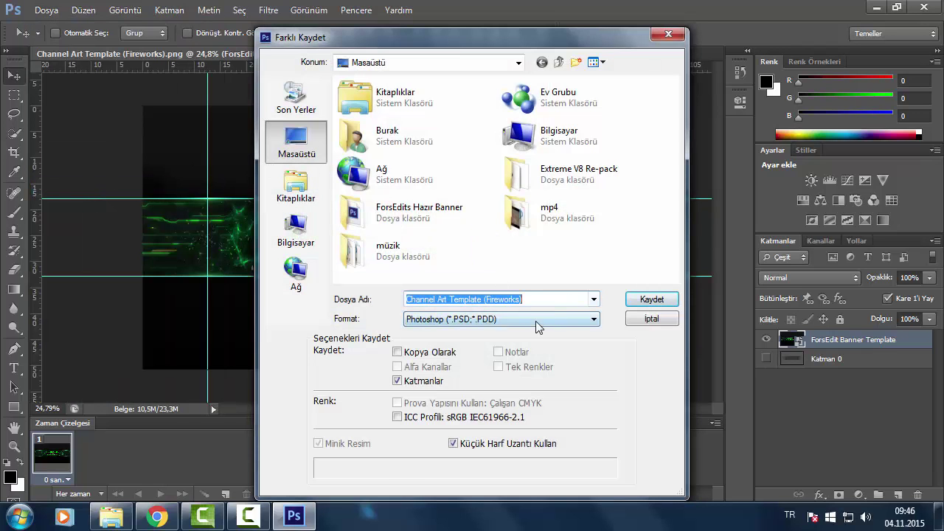
{"action": "left_click", "coordinate": [537, 323]}
{"action": "left_click", "coordinate": [451, 419]}
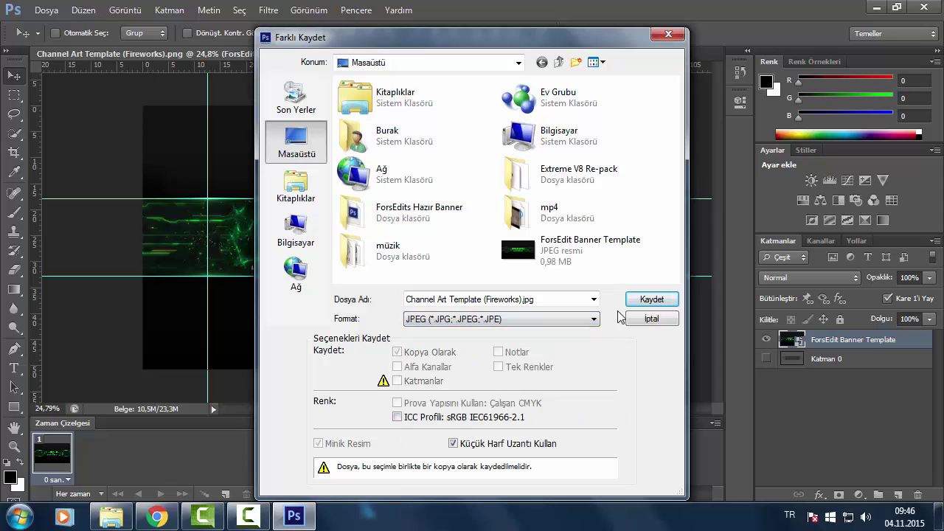
{"action": "left_click", "coordinate": [642, 299]}
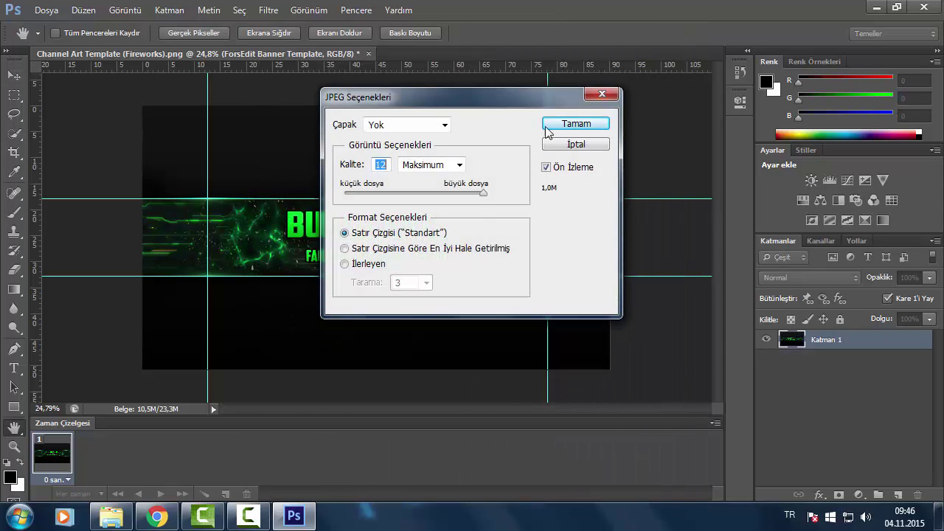
{"action": "left_click", "coordinate": [547, 128]}
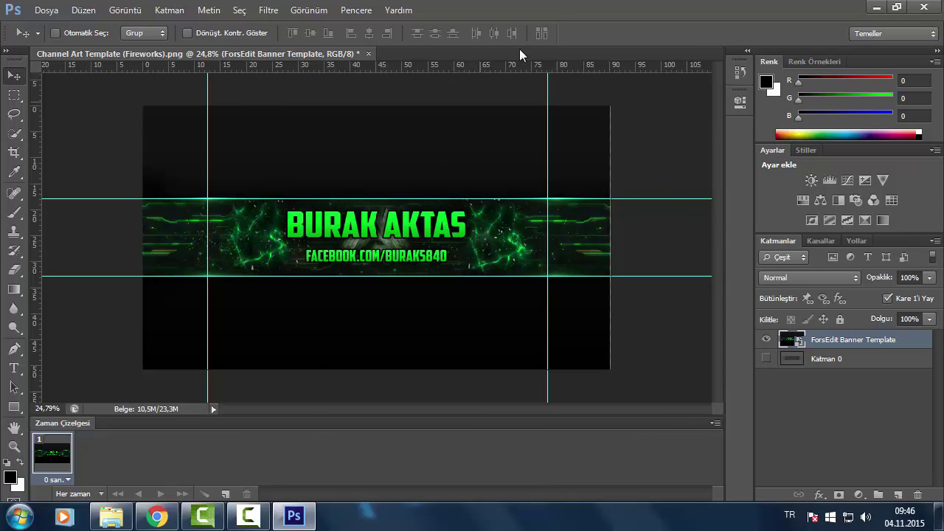
{"action": "double_click", "coordinate": [600, 15]}
Preview the saved Channel Art Template JPEG and the ForsEdit Banner Template image
{"action": "left_click", "coordinate": [85, 299]}
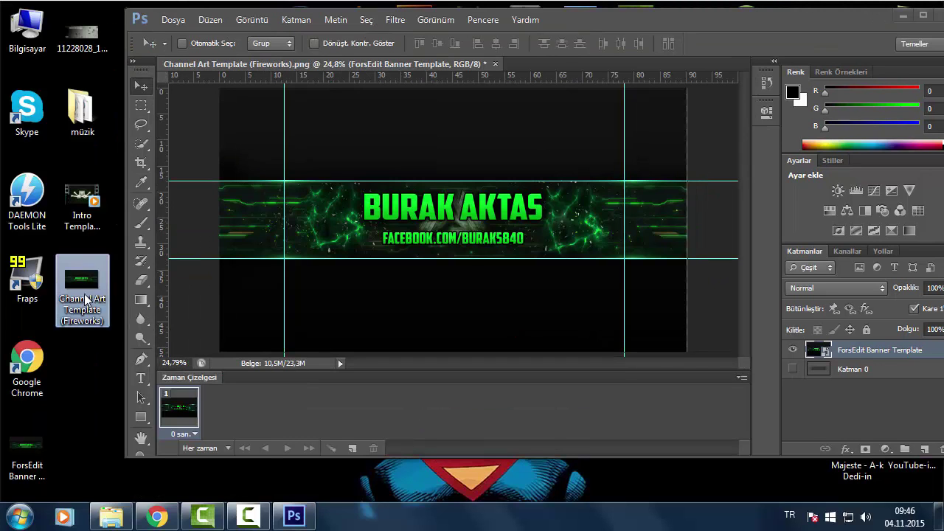
{"action": "double_click", "coordinate": [85, 292]}
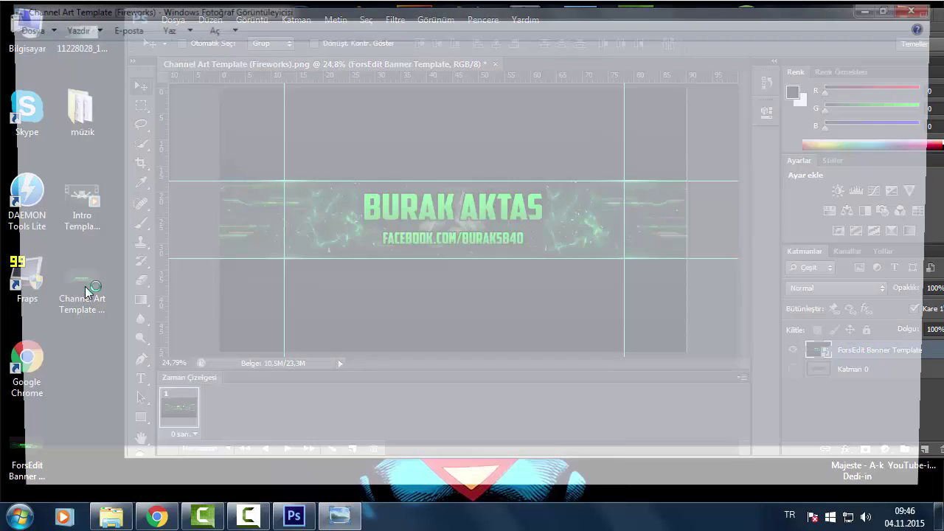
{"action": "left_click", "coordinate": [925, 7]}
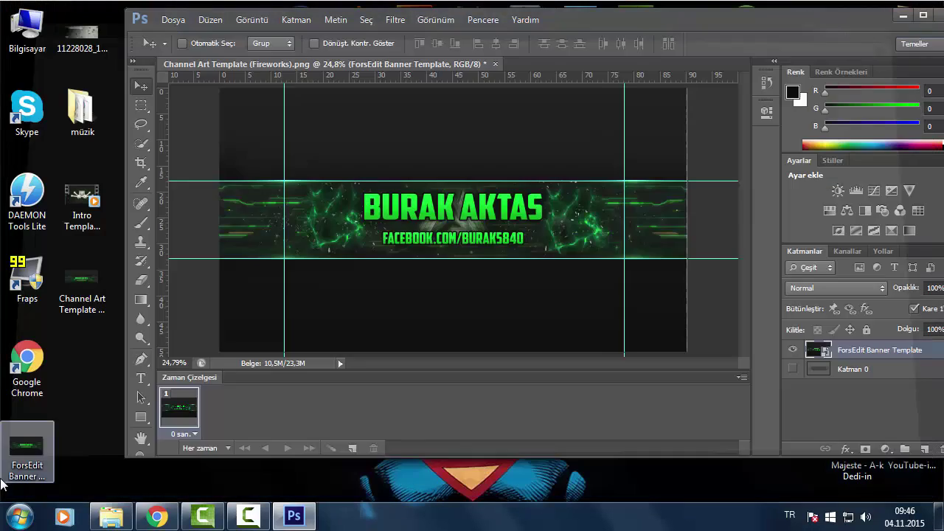
{"action": "double_click", "coordinate": [28, 459]}
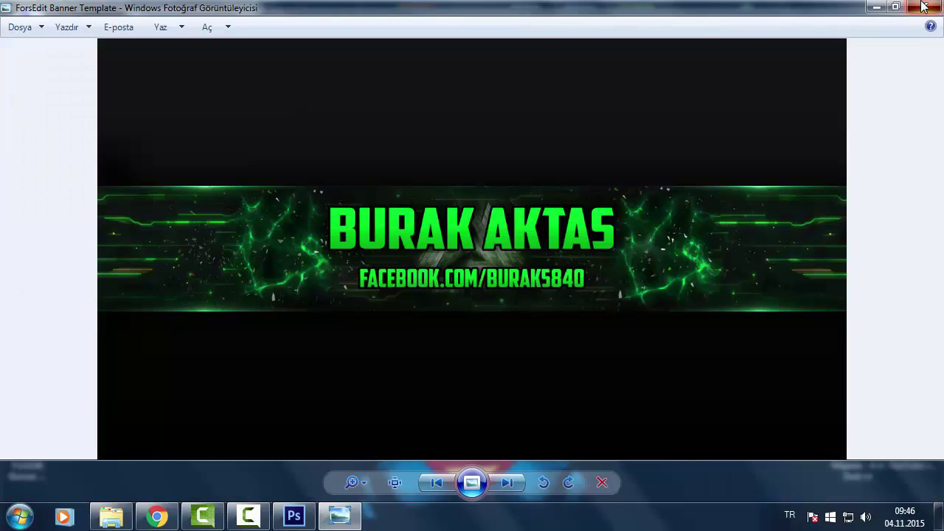
{"action": "left_click", "coordinate": [924, 7]}
Delete the ForsEdit Banner Template file from the desktop to the recycle bin
{"action": "left_click", "coordinate": [27, 454]}
{"action": "key", "text": "Delete"}
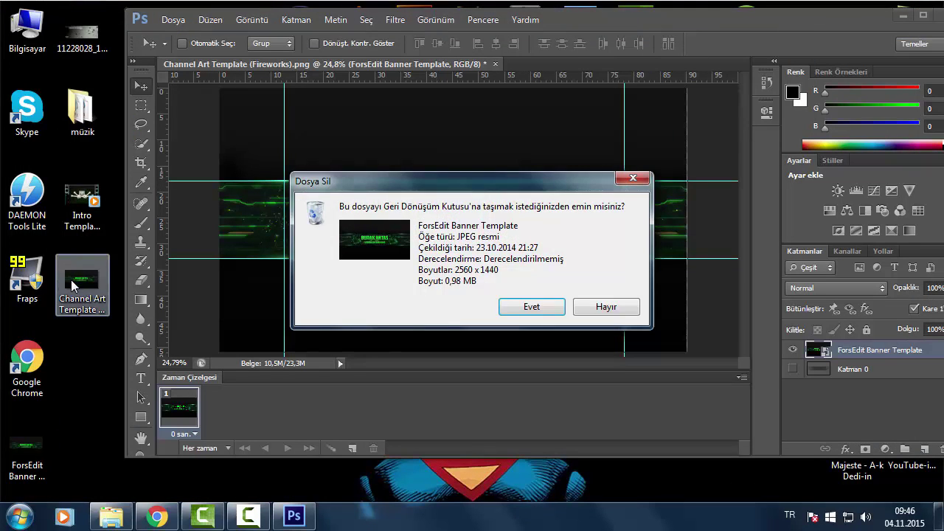
{"action": "key", "text": "Return"}
{"action": "left_click_drag", "start_coordinate": [71, 287], "coordinate": [72, 375]}
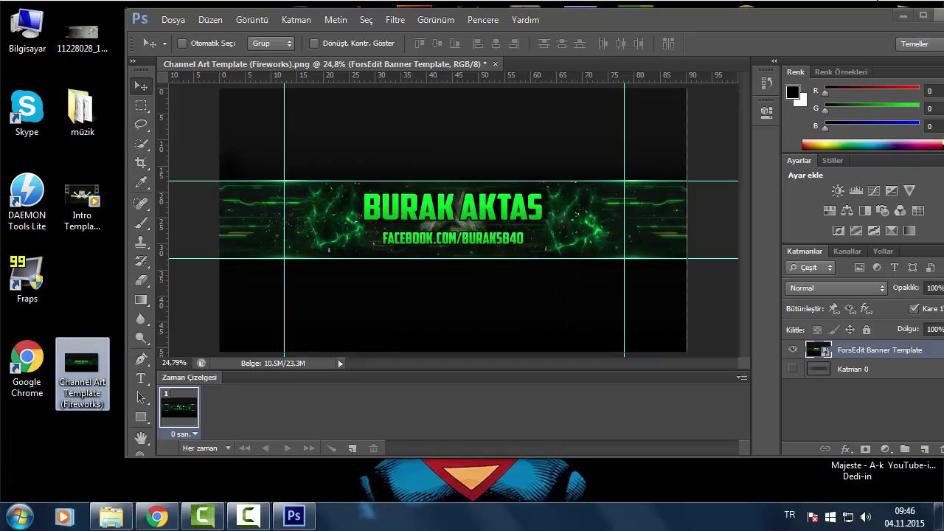
Quit Photoshop without saving and rearrange the Channel Art and ForsEdits files on the desktop
{"action": "left_click_drag", "start_coordinate": [687, 20], "coordinate": [641, 13]}
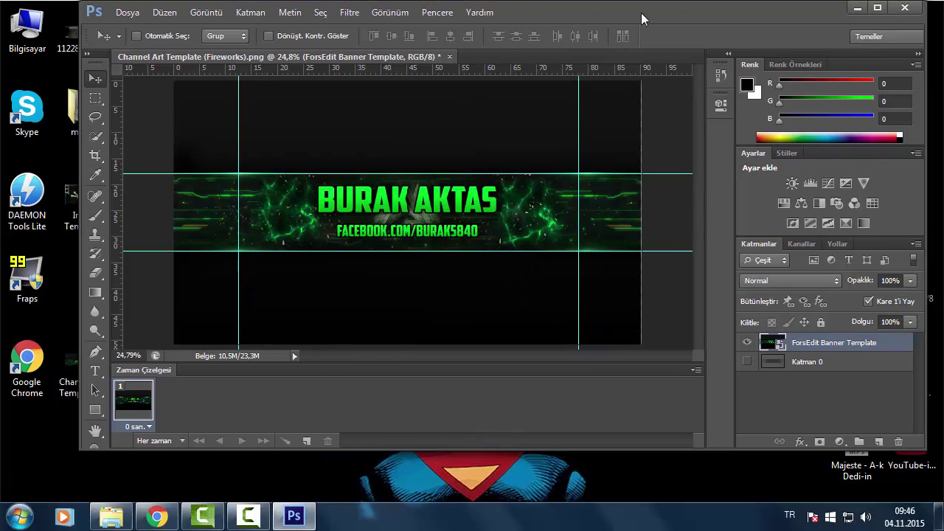
{"action": "left_click", "coordinate": [905, 8]}
{"action": "left_click", "coordinate": [547, 227]}
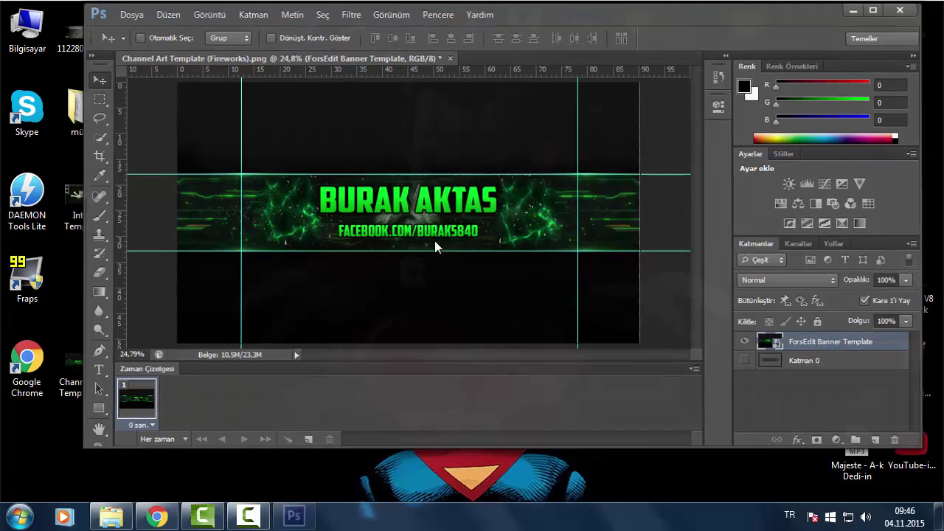
{"action": "left_click_drag", "start_coordinate": [83, 362], "coordinate": [193, 201]}
{"action": "left_click_drag", "start_coordinate": [298, 133], "coordinate": [519, 401]}
Show the Camtasia Recorder control panel from the taskbar button
{"action": "left_click", "coordinate": [252, 521]}
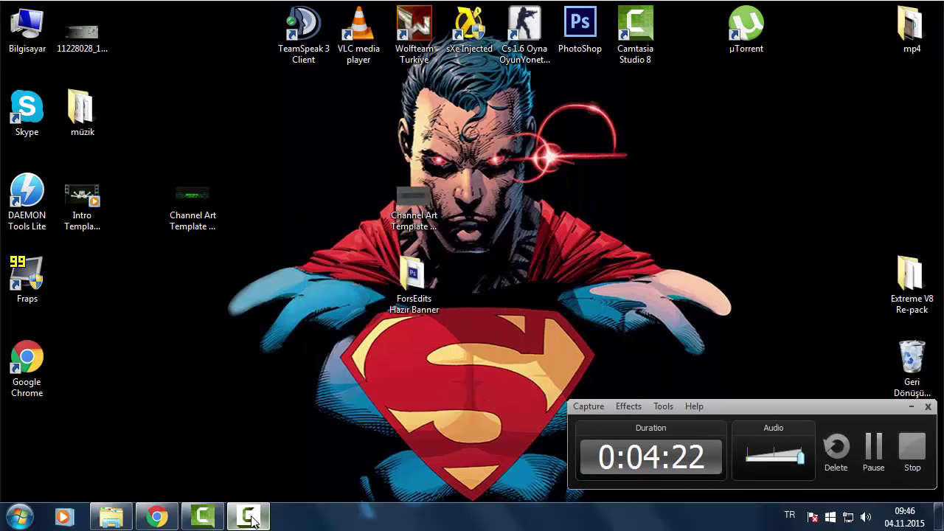
{"action": "left_click", "coordinate": [253, 521]}
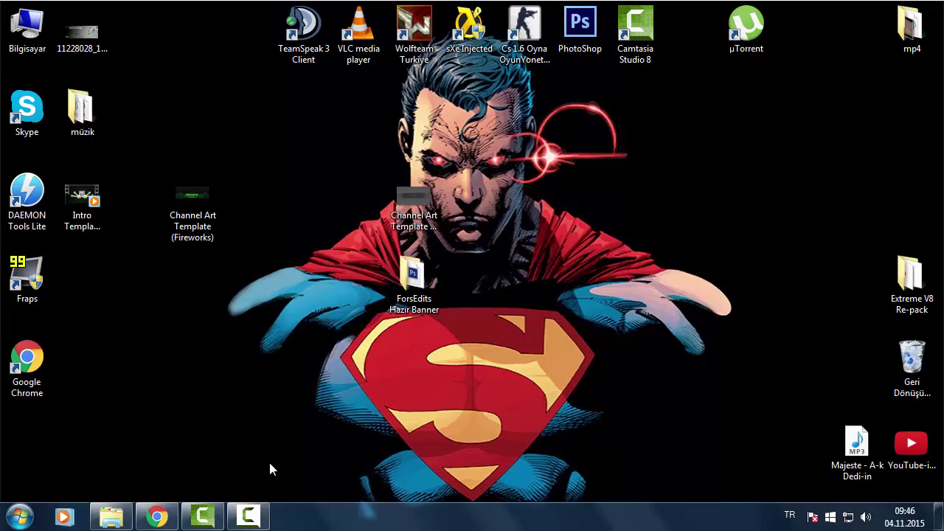
{"action": "left_click", "coordinate": [244, 519]}
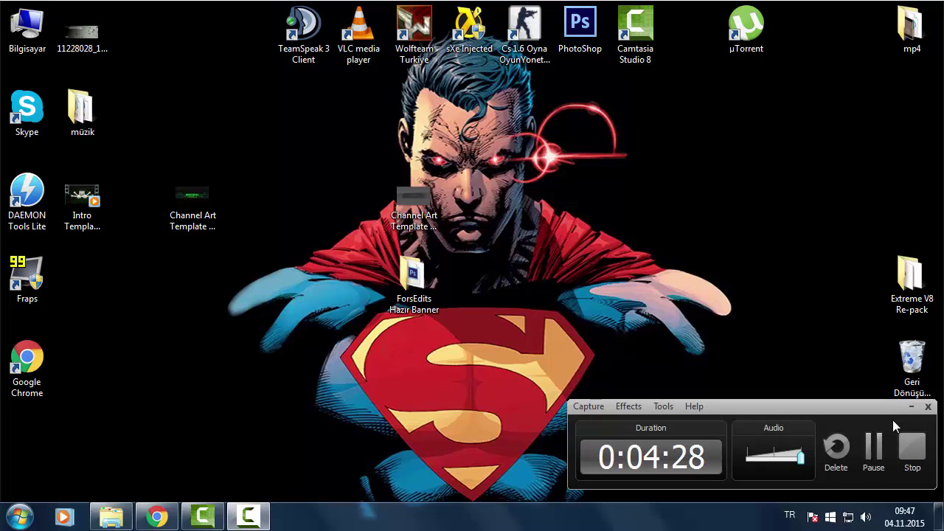